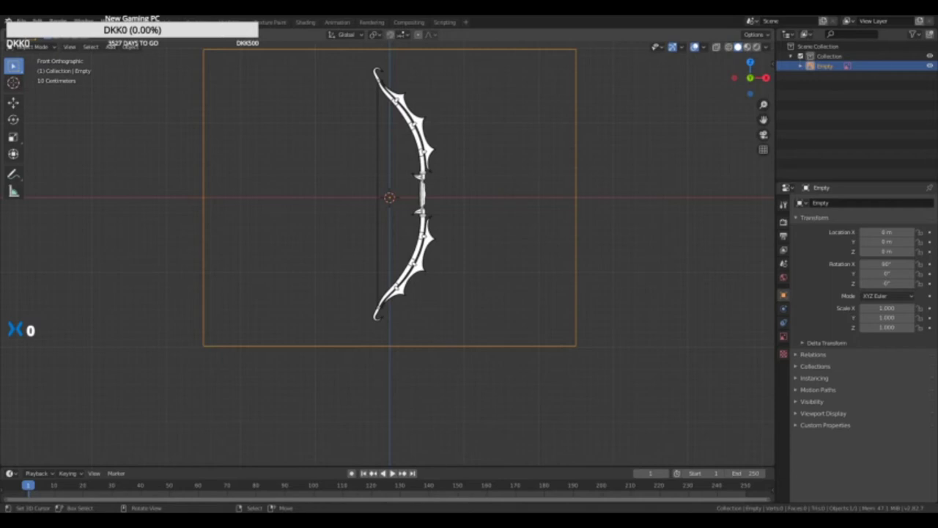
# Step: Add a cylinder mesh centred on the grip of the bow in the reference image
pyautogui.scroll(6, 486, 236)
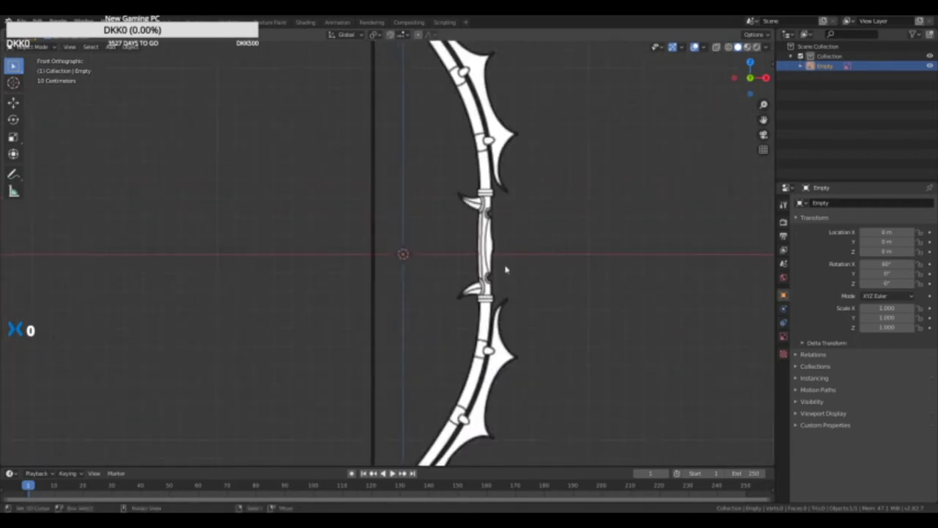
pyautogui.scroll(-5, 505, 270)
pyautogui.scroll(8, 484, 275)
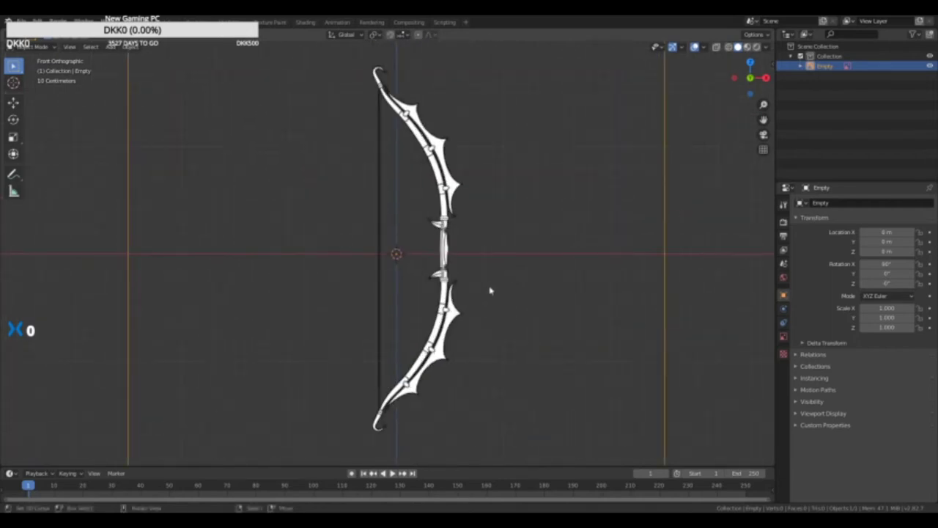
pyautogui.keyDown('shift'); pyautogui.moveTo(468, 242); pyautogui.dragTo(422, 265, button='middle'); pyautogui.keyUp('shift')
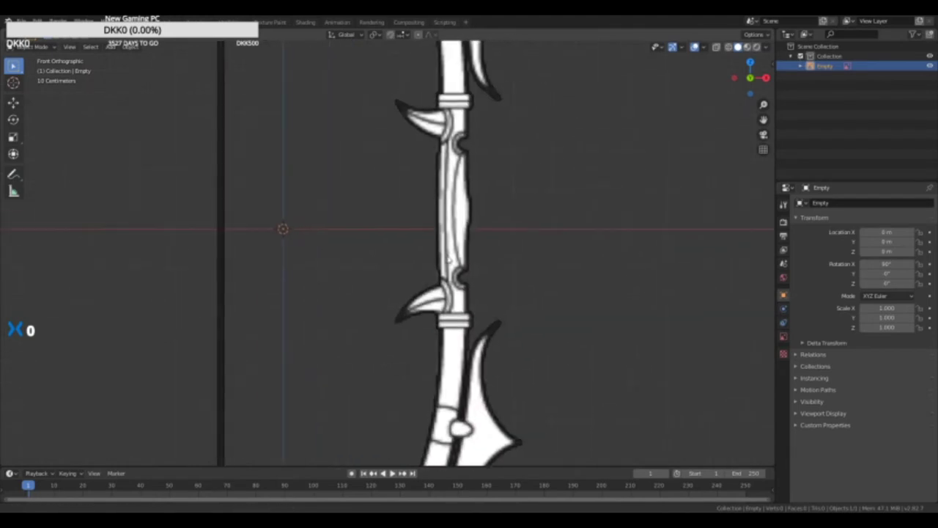
pyautogui.hotkey('shift', 'a')
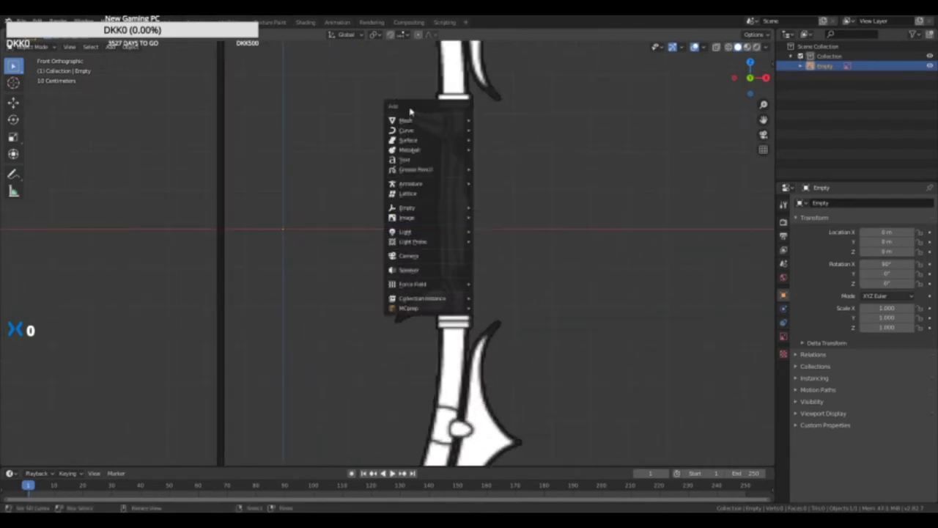
pyautogui.moveTo(409, 121)
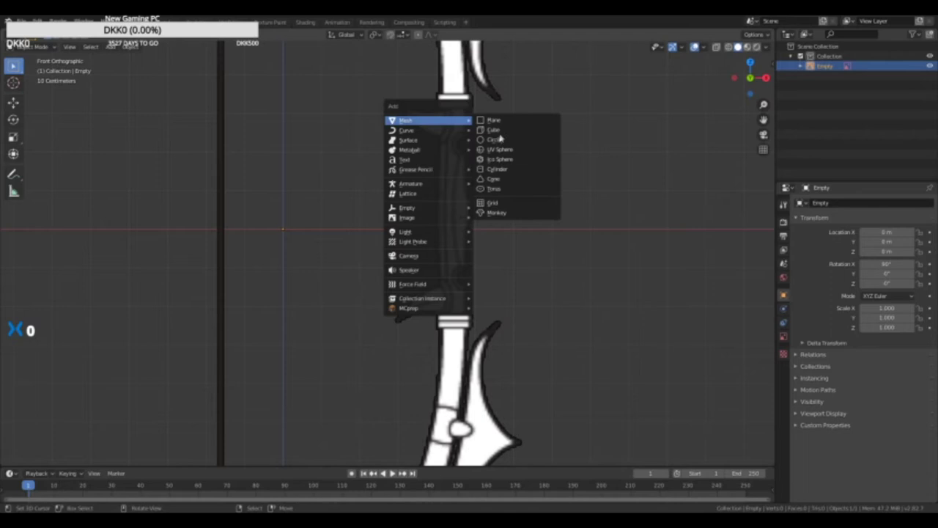
pyautogui.click(498, 169)
# Step: Scale the cylinder down to about 0.053 to match the width of the bow's grip
pyautogui.scroll(-3, 518, 210)
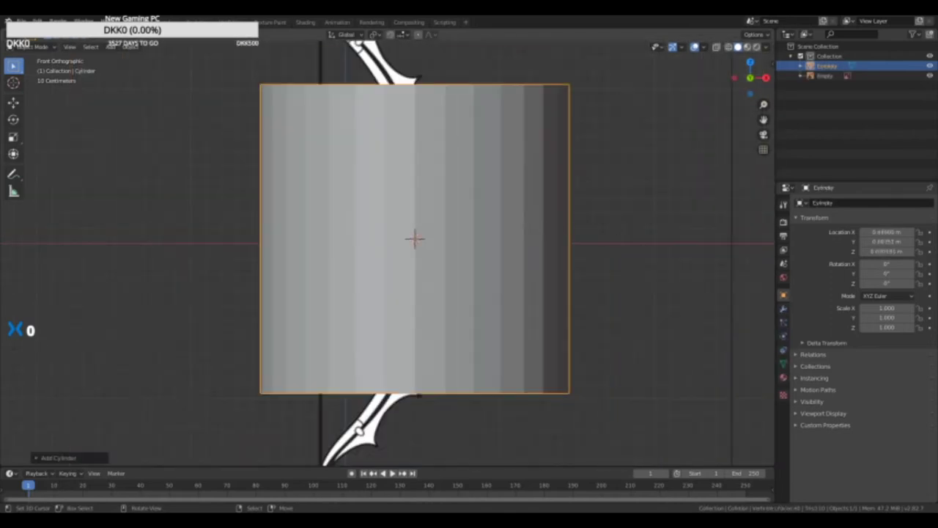
pyautogui.press('s')
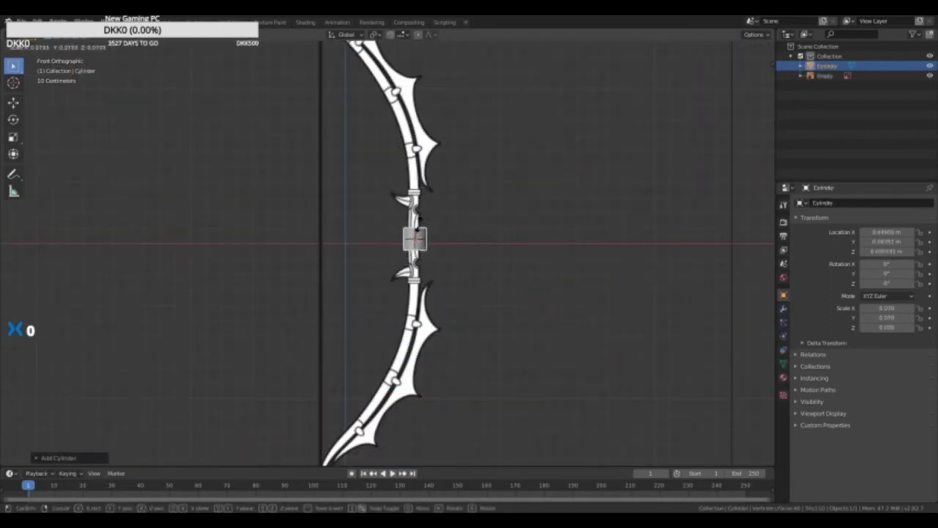
pyautogui.click(414, 227)
pyautogui.scroll(9, 462, 229)
pyautogui.keyDown('shift'); pyautogui.moveTo(506, 220); pyautogui.dragTo(409, 216, button='middle'); pyautogui.keyUp('shift')
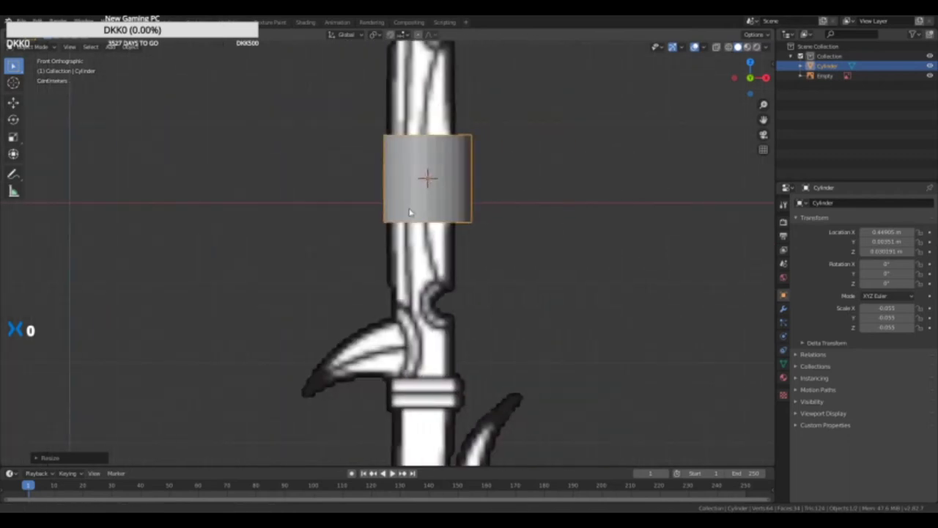
pyautogui.press('s')
pyautogui.click(478, 184)
# Step: Shift the cylinder along the X axis to line it up with the grip in the reference
pyautogui.press('g')
pyautogui.press('z')
pyautogui.press('y')
pyautogui.press('g')
pyautogui.press('x')
pyautogui.click(476, 184)
# Step: In Edit Mode, move the cylinder's top face up along Z to the lower edge of the grip's upper notch
pyautogui.press('Tab')
pyautogui.moveTo(475, 203); pyautogui.dragTo(466, 214, button='middle')
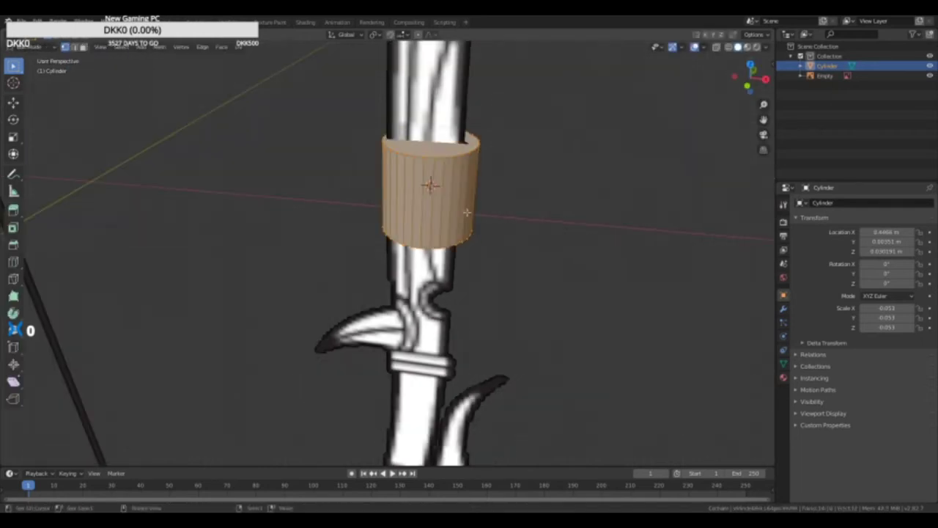
pyautogui.click(85, 48)
pyautogui.click(441, 149)
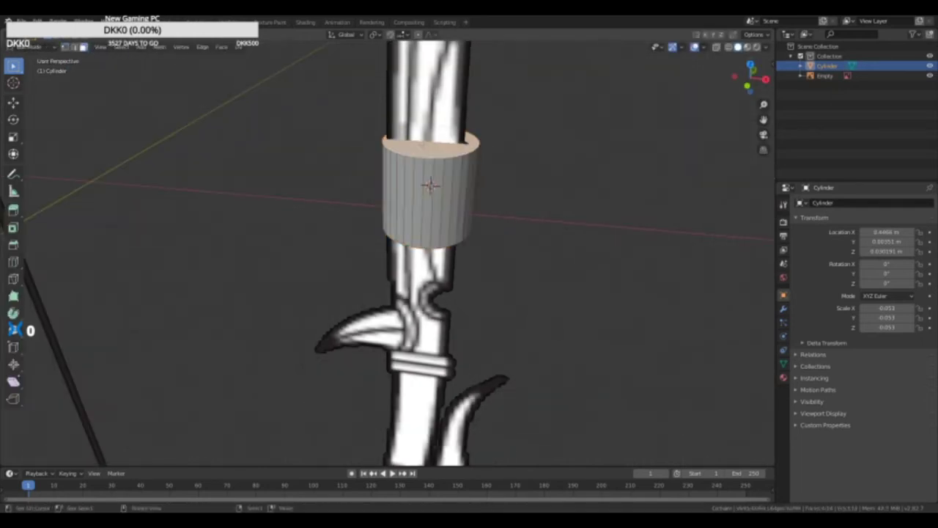
pyautogui.scroll(-4, 448, 176)
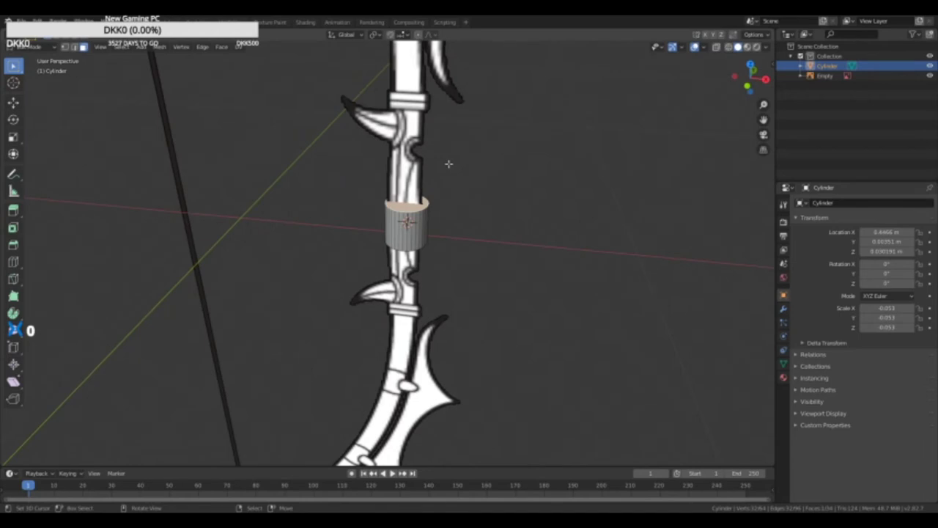
pyautogui.press('KP_1')
pyautogui.press('g')
pyautogui.press('z')
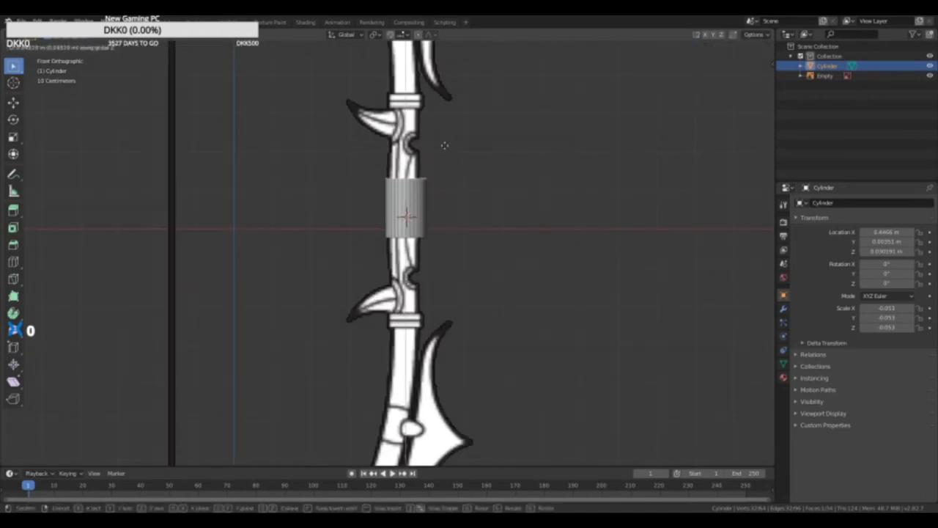
pyautogui.click(441, 121)
# Step: Extrude the cylinder's top face upward past the grip's upper notch
pyautogui.moveTo(440, 119); pyautogui.dragTo(440, 157, button='middle')
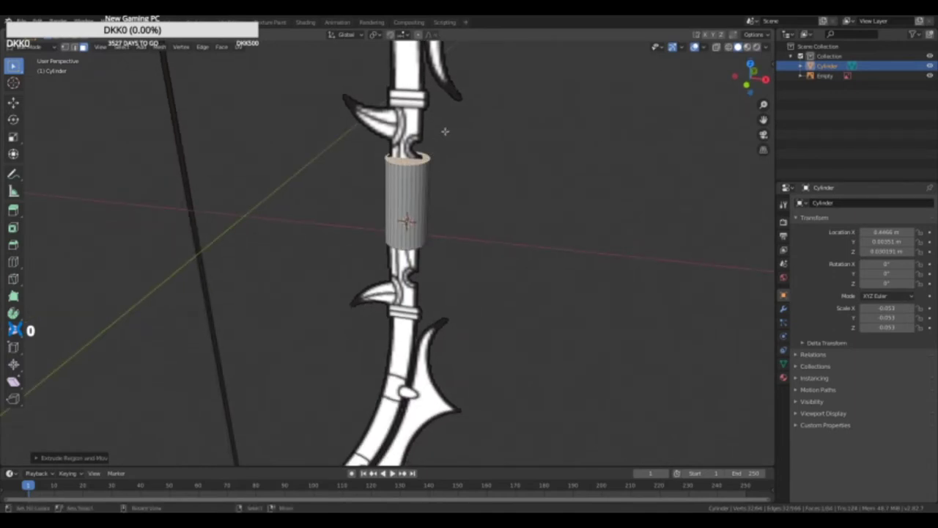
pyautogui.press('KP_1')
pyautogui.press('e')
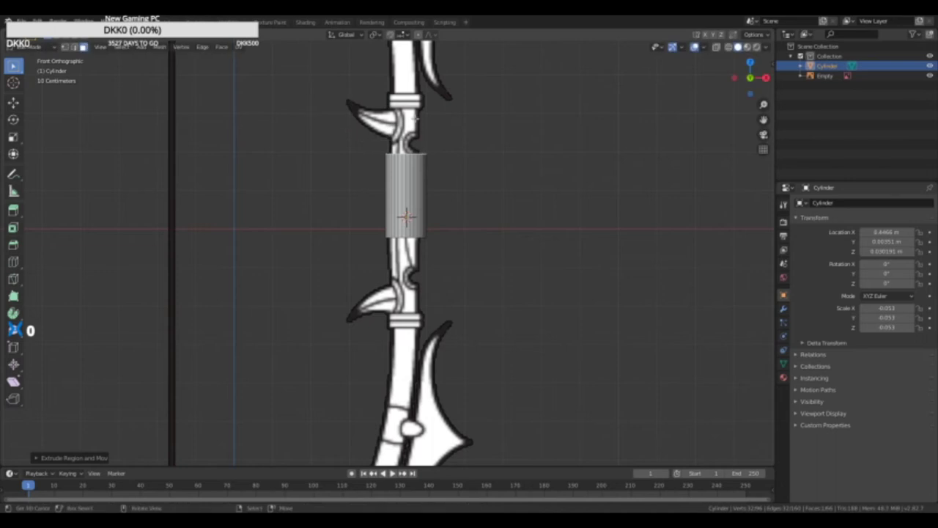
pyautogui.press('r')
pyautogui.rightClick(423, 92)
pyautogui.hotkey('ctrl', 'z')
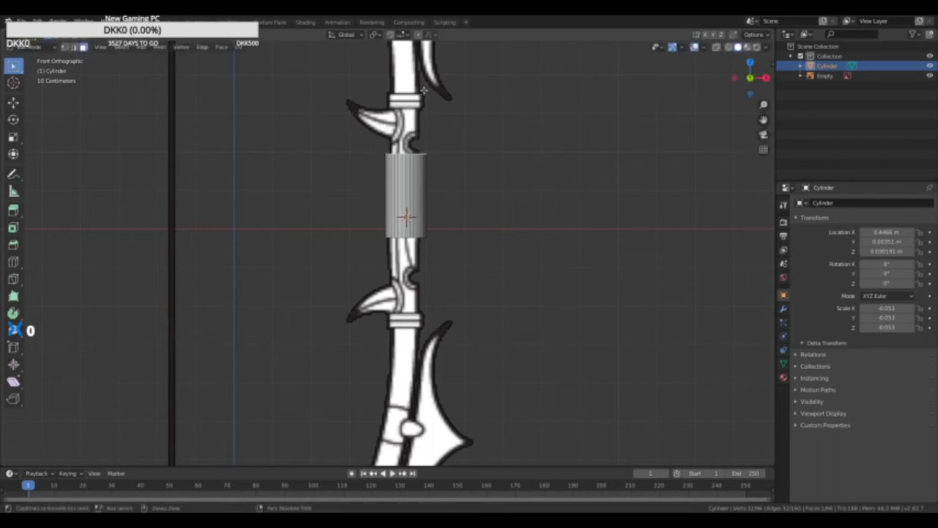
pyautogui.press('g')
pyautogui.click(419, 63)
# Step: Add a horizontal loop cut close to the top of the cylinder's extruded upper section
pyautogui.moveTo(447, 131); pyautogui.dragTo(378, 158, button='middle')
pyautogui.hotkey('ctrl', 'r')
pyautogui.click(413, 132)
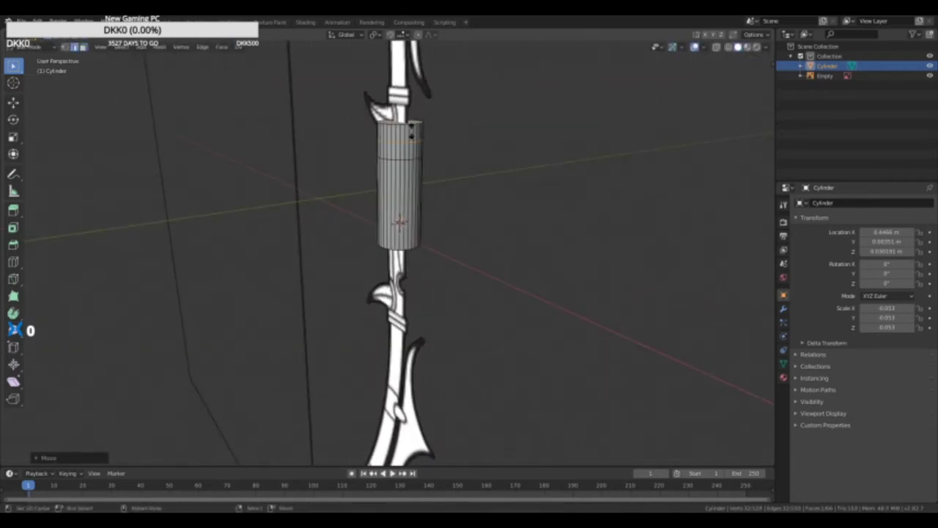
pyautogui.click(418, 124)
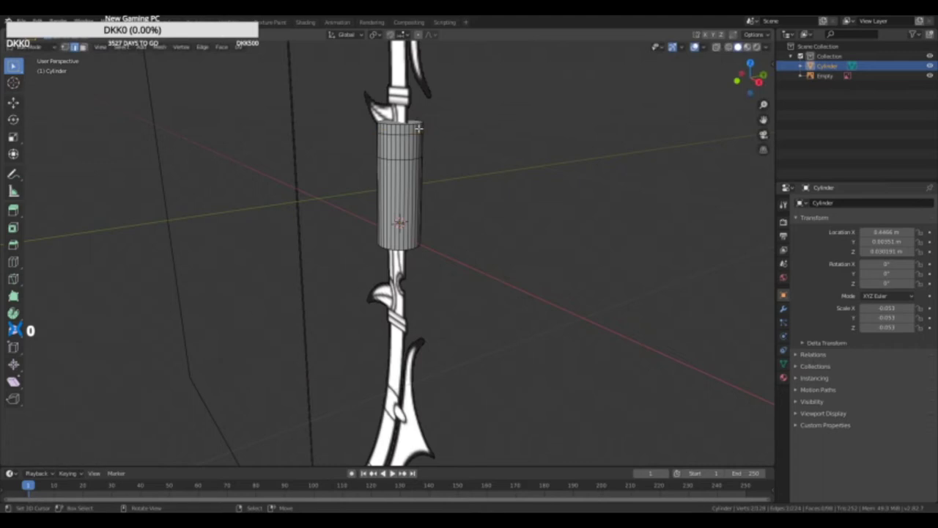
# Step: Select the faces between the two upper loops on the grip's outer side and extrude them inward along X to form a notch
pyautogui.click(83, 47)
pyautogui.keyDown('shift'); pyautogui.rightClick(395, 141); pyautogui.keyUp('shift')
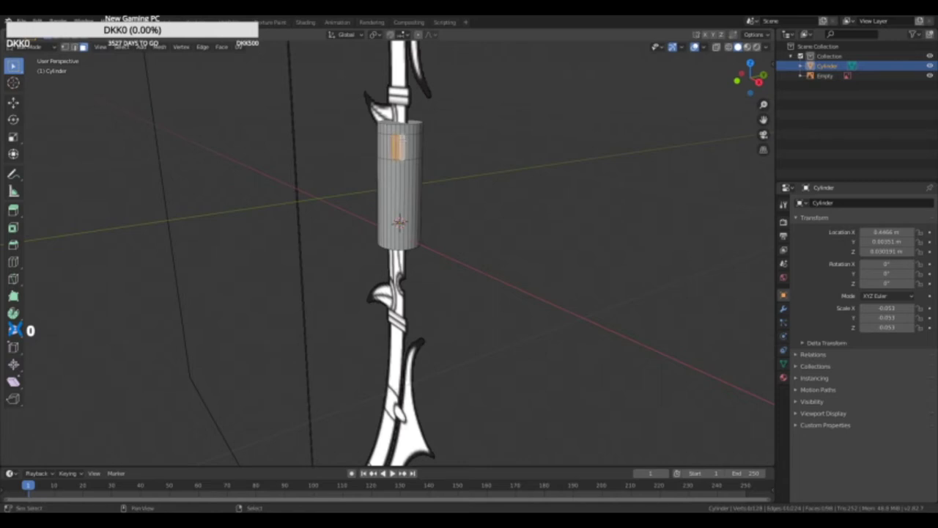
pyautogui.moveTo(429, 139); pyautogui.dragTo(397, 147, button='middle')
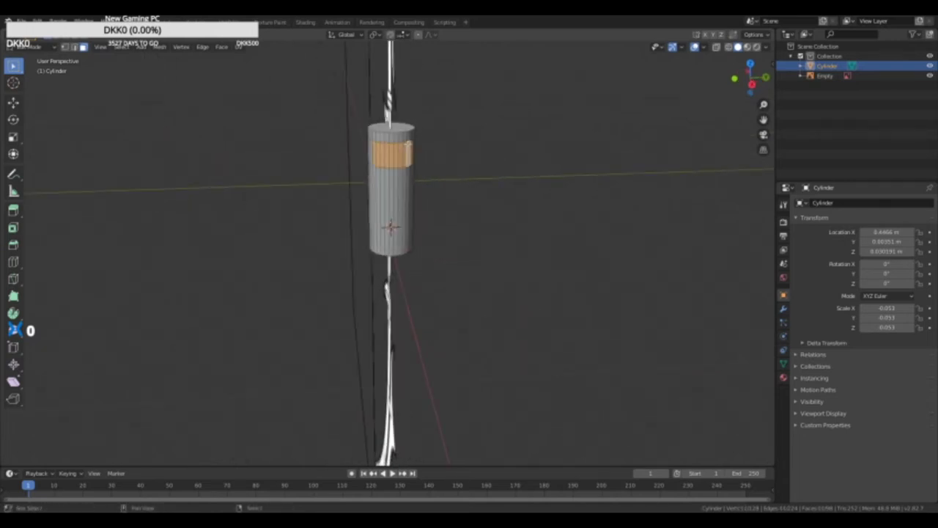
pyautogui.press('KP_1')
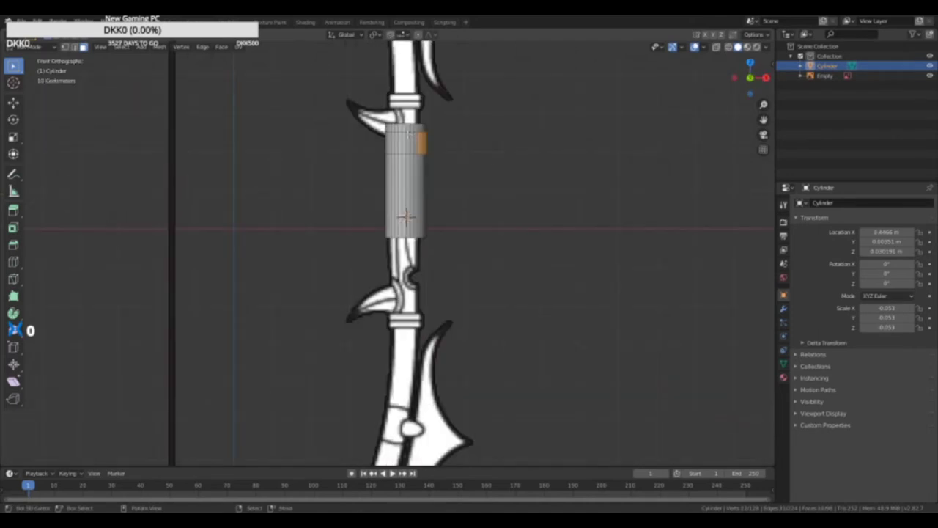
pyautogui.press('e')
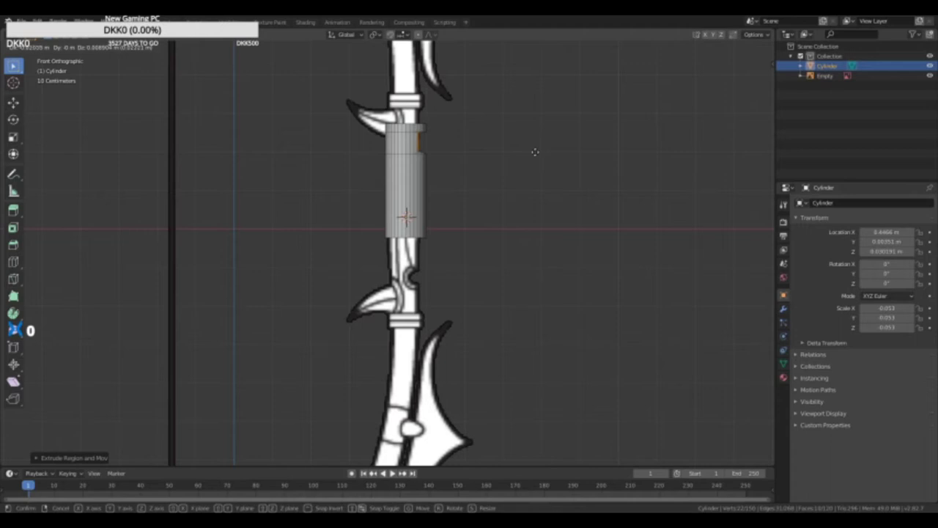
pyautogui.press('Escape')
pyautogui.moveTo(535, 152); pyautogui.dragTo(510, 212, button='middle')
pyautogui.press('KP_1')
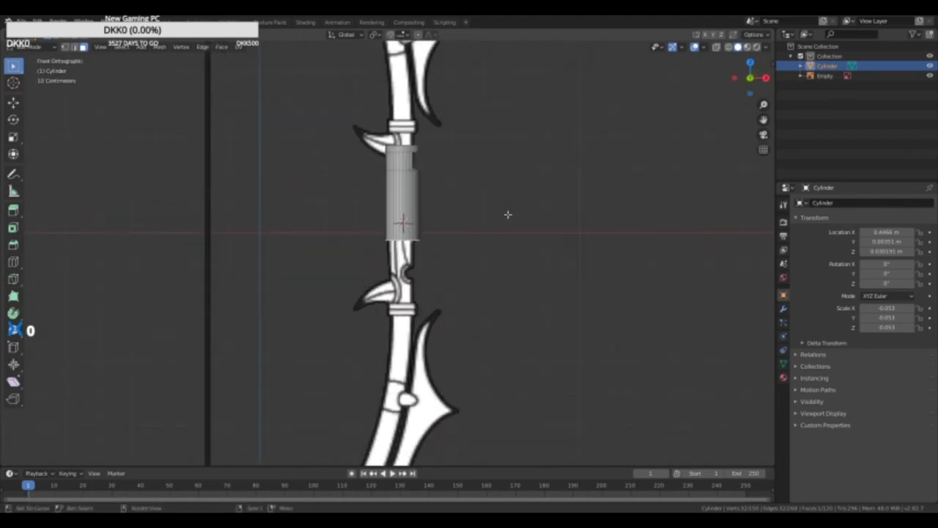
pyautogui.press('e')
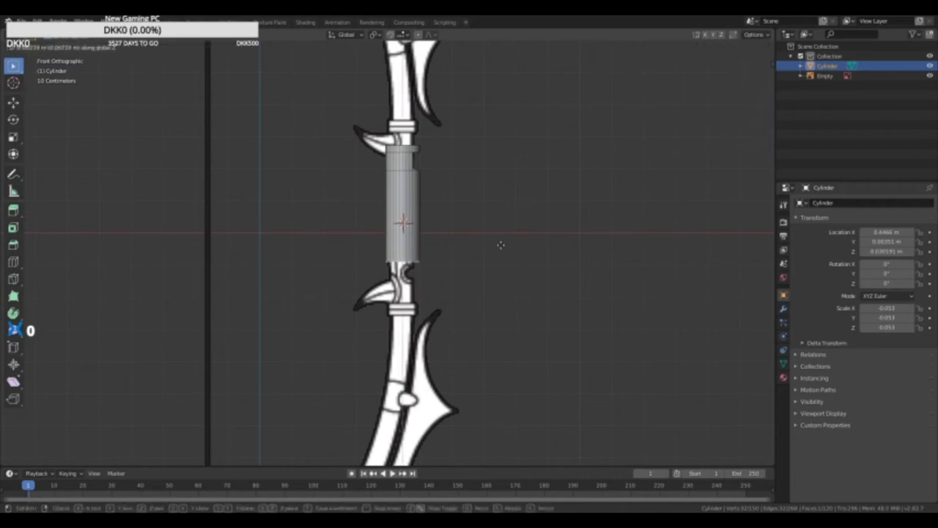
pyautogui.click(503, 287)
pyautogui.hotkey('ctrl', 'z')
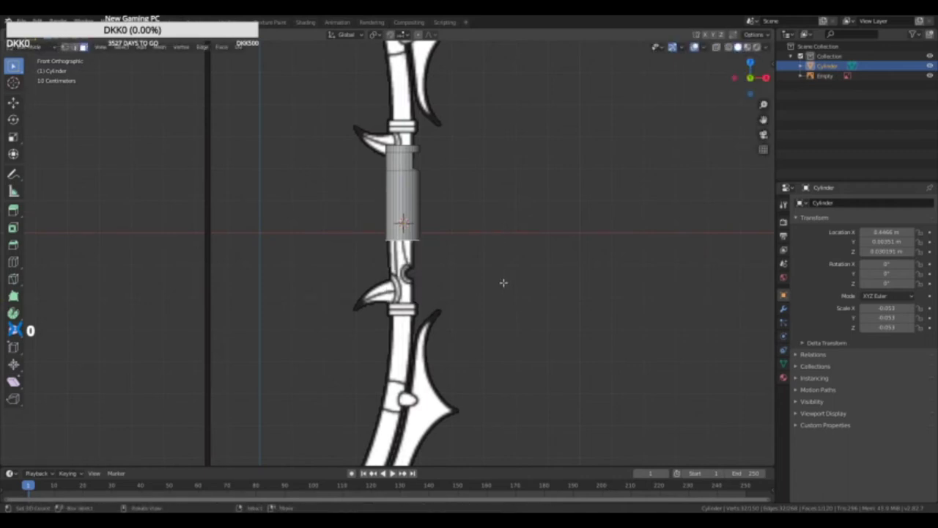
# Step: Move the cylinder's bottom face down along Z to the lower notch, and extrude it down to the lower collar
pyautogui.press('g')
pyautogui.press('z')
pyautogui.click(503, 307)
pyautogui.press('e')
pyautogui.press('z')
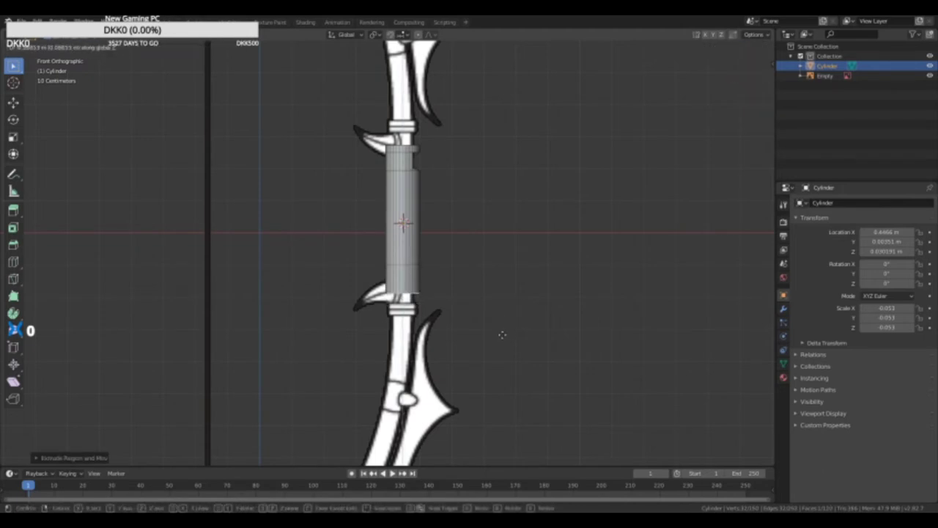
pyautogui.click(502, 347)
# Step: Move the cylinder's top face up along Z to meet the upper collar of the grip
pyautogui.moveTo(503, 260); pyautogui.dragTo(437, 151, button='middle')
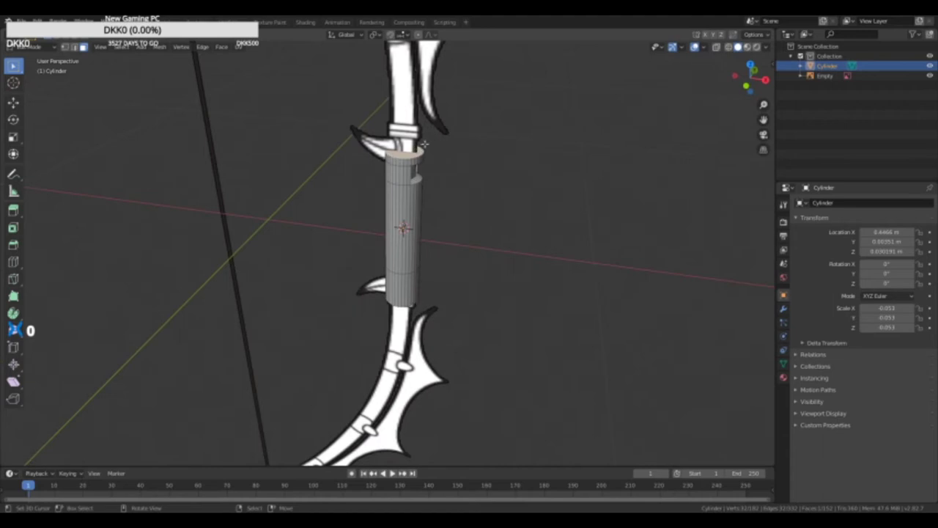
pyautogui.press('KP_1')
pyautogui.press('e')
pyautogui.press('z')
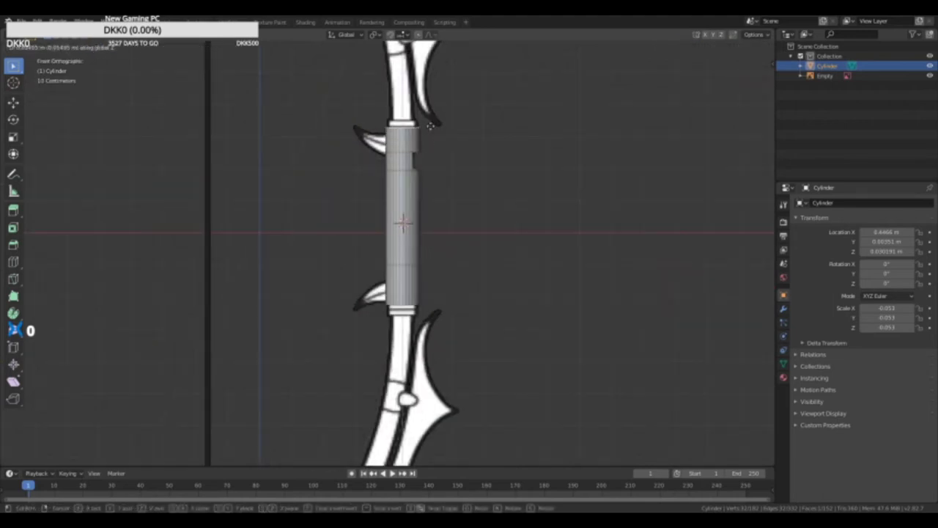
pyautogui.click(429, 131)
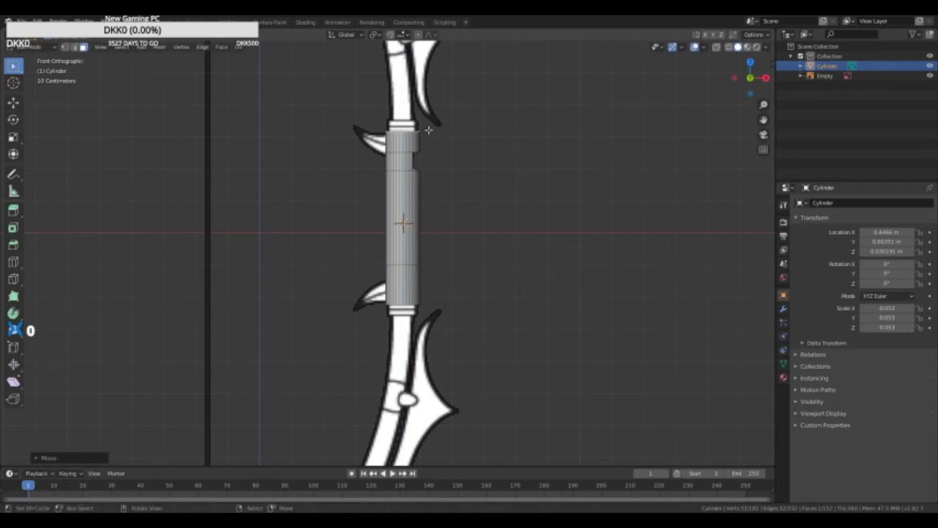
# Step: Add a second cylinder to the grip mesh in Edit Mode
pyautogui.scroll(5, 493, 241)
pyautogui.moveTo(502, 237); pyautogui.dragTo(458, 244, button='middle')
pyautogui.keyDown('shift'); pyautogui.moveTo(369, 382); pyautogui.dragTo(209, 341, button='middle'); pyautogui.keyUp('shift')
pyautogui.moveTo(432, 198); pyautogui.dragTo(370, 162, button='middle')
pyautogui.keyDown('shift'); pyautogui.moveTo(381, 146); pyautogui.dragTo(400, 347, button='middle'); pyautogui.keyUp('shift')
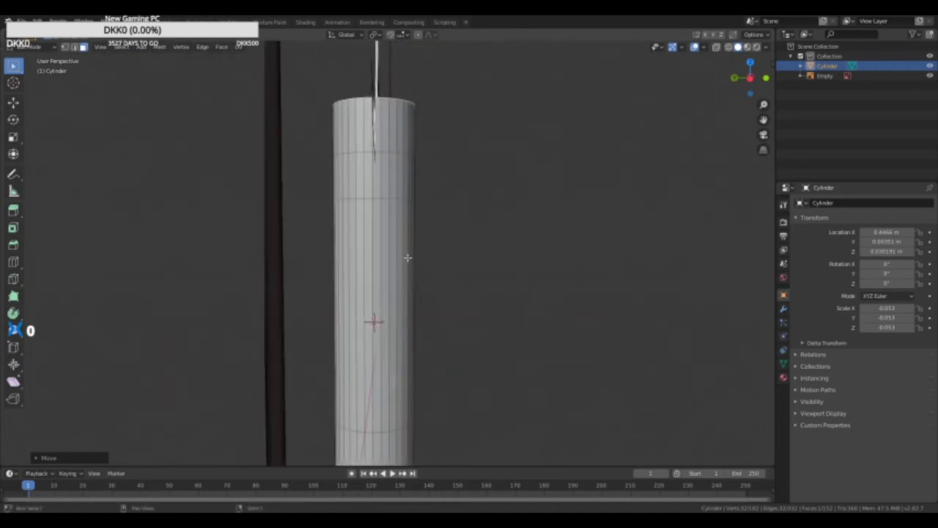
pyautogui.moveTo(407, 257); pyautogui.dragTo(351, 191, button='middle')
pyautogui.rightClick(370, 186)
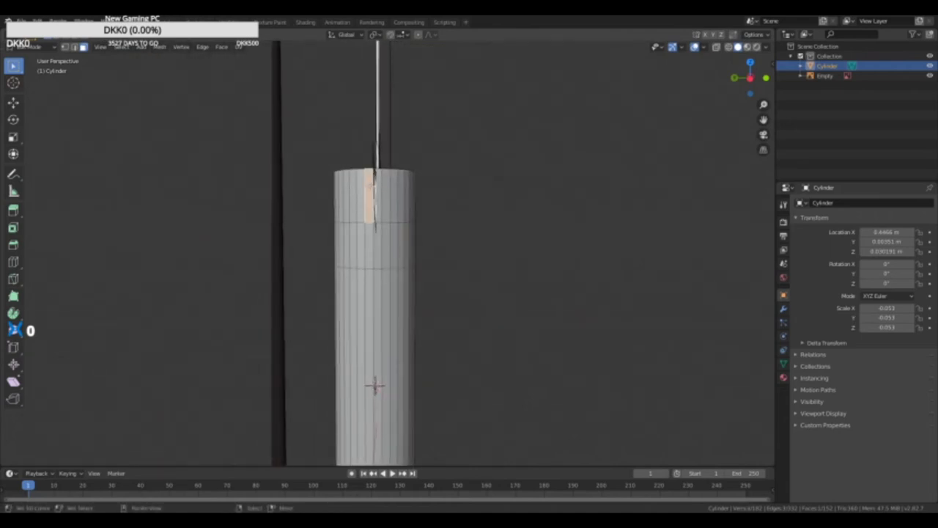
pyautogui.hotkey('shift', 'a')
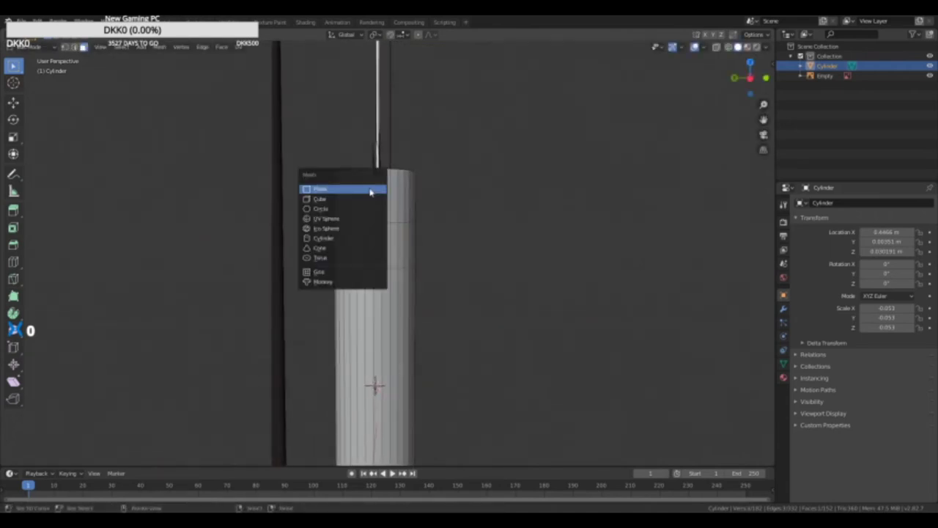
pyautogui.click(337, 238)
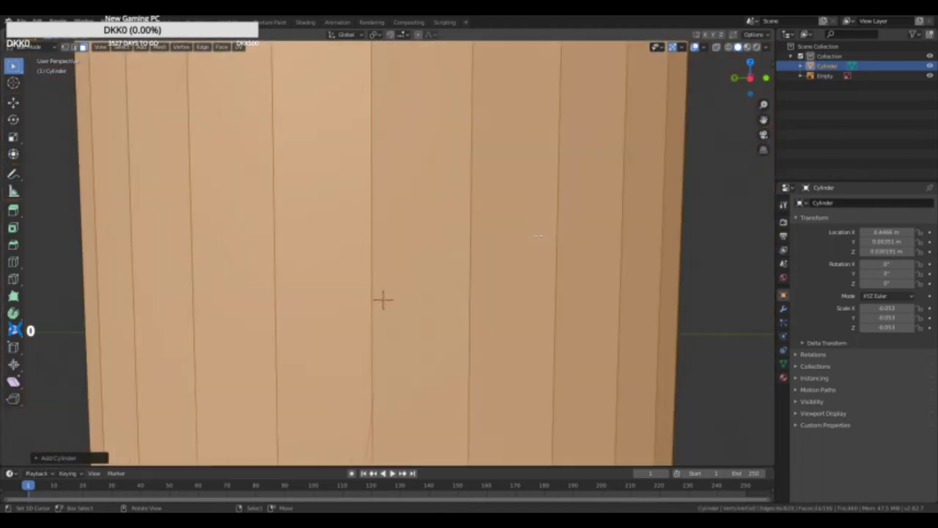
# Step: Rotate the new cylinder about the Y axis so it lies on its side with its length along X
pyautogui.press('s')
pyautogui.press('y')
pyautogui.press('y')
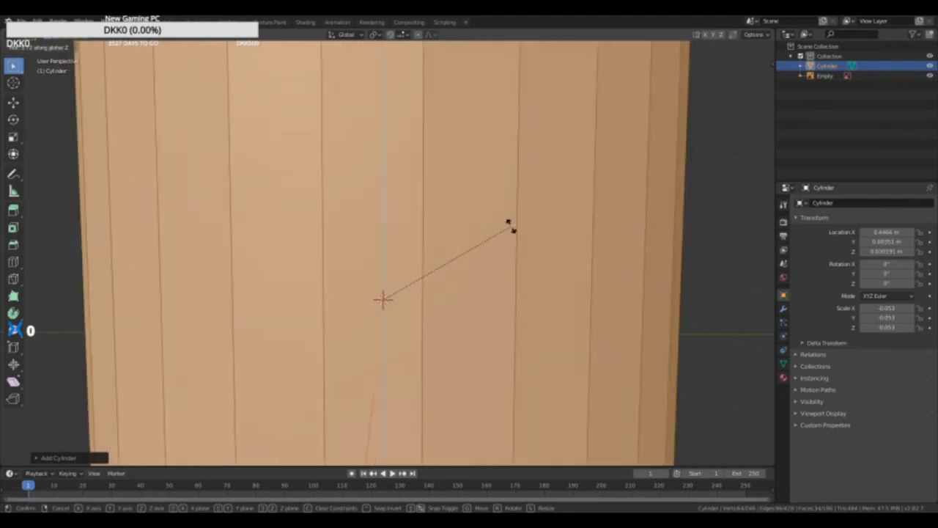
pyautogui.click(472, 302)
pyautogui.press('r')
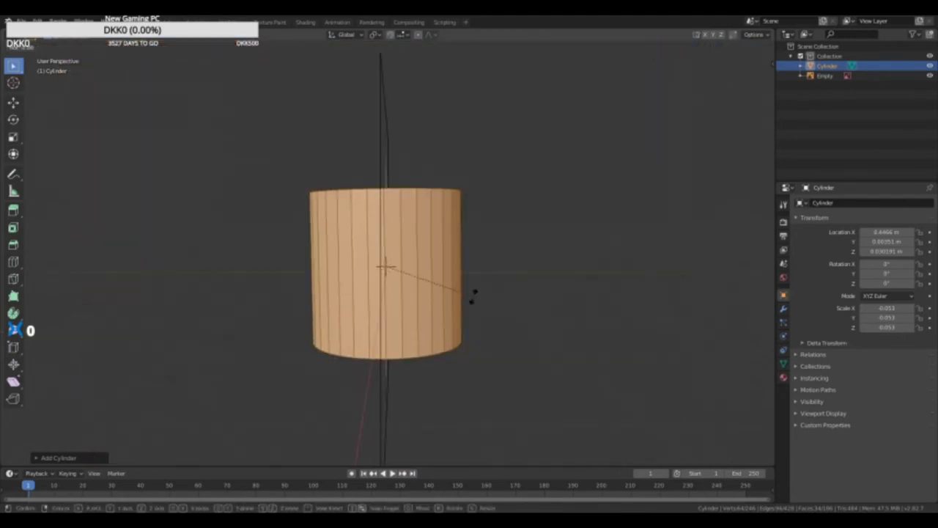
pyautogui.press('y')
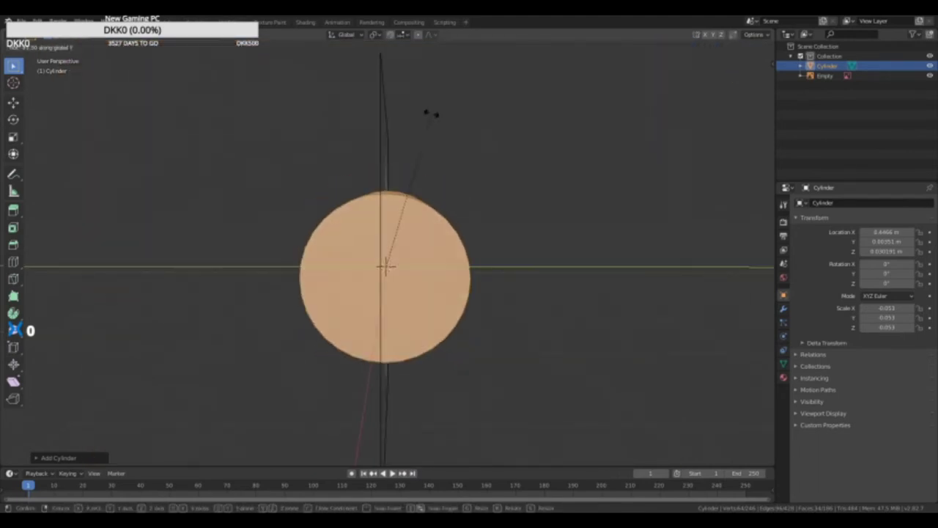
pyautogui.click(432, 118)
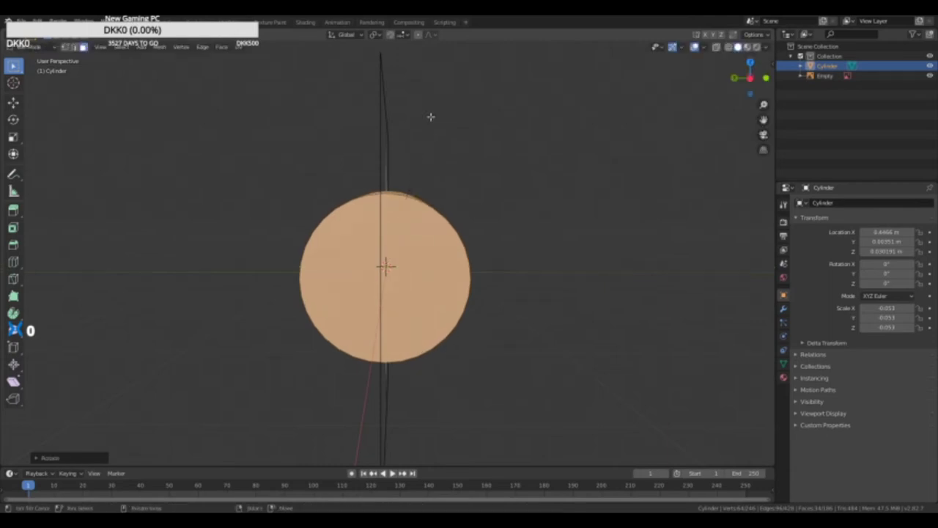
# Step: Scale the sideways cylinder down and move it up along Z to the upper end of the grip
pyautogui.press('s')
pyautogui.click(394, 231)
pyautogui.scroll(8, 407, 232)
pyautogui.press('s')
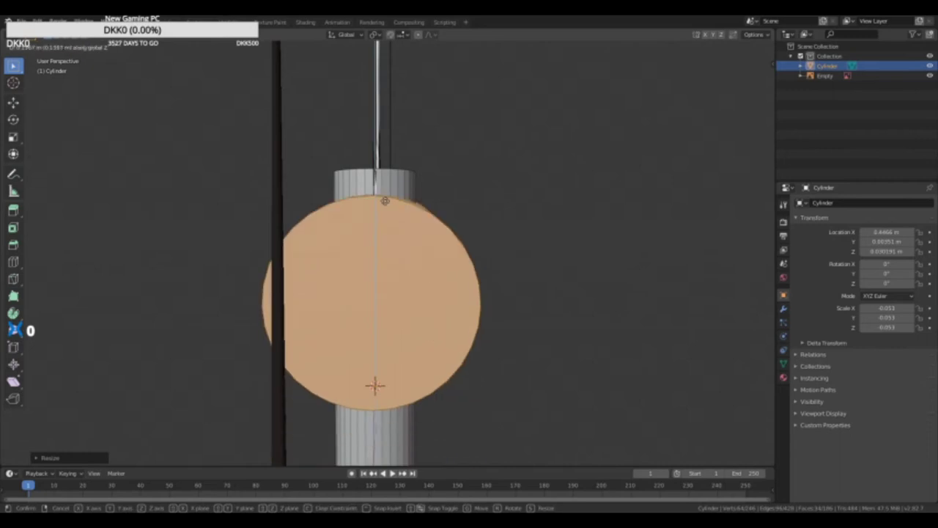
pyautogui.click(387, 147)
# Step: Rotate the sideways cylinder slightly about the Z axis to align it across the grip
pyautogui.moveTo(436, 173); pyautogui.dragTo(620, 209, button='middle')
pyautogui.press('r')
pyautogui.press('z')
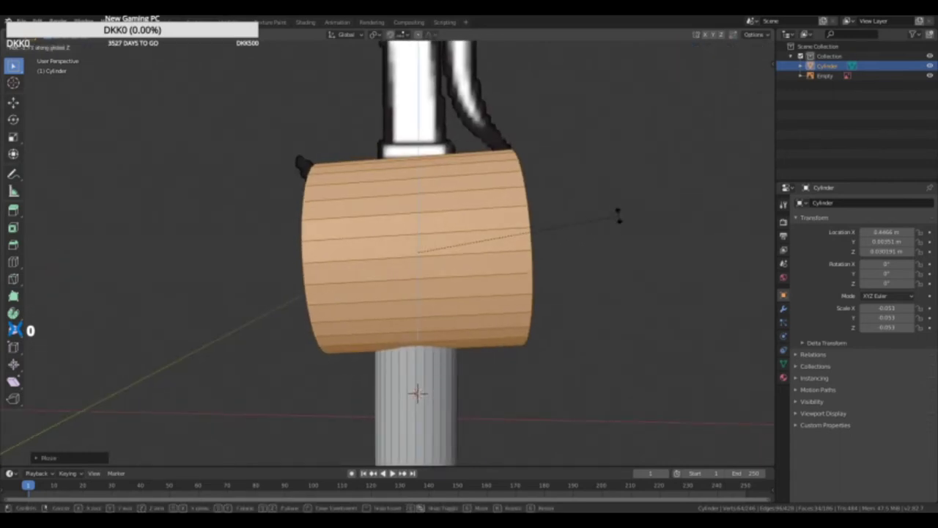
pyautogui.click(617, 215)
# Step: Shrink the sideways cylinder and move it beside the grip's upper collar, over the base of the reference hook
pyautogui.press('s')
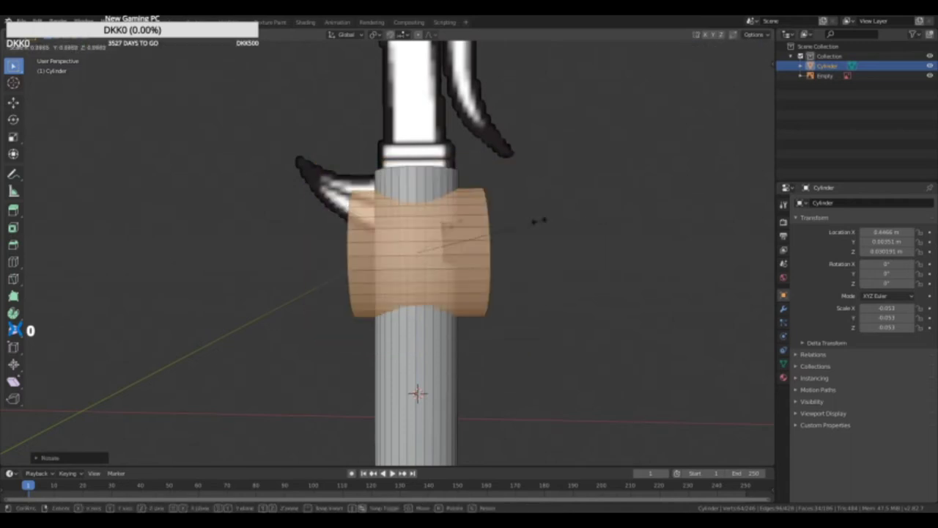
pyautogui.click(466, 222)
pyautogui.press('g')
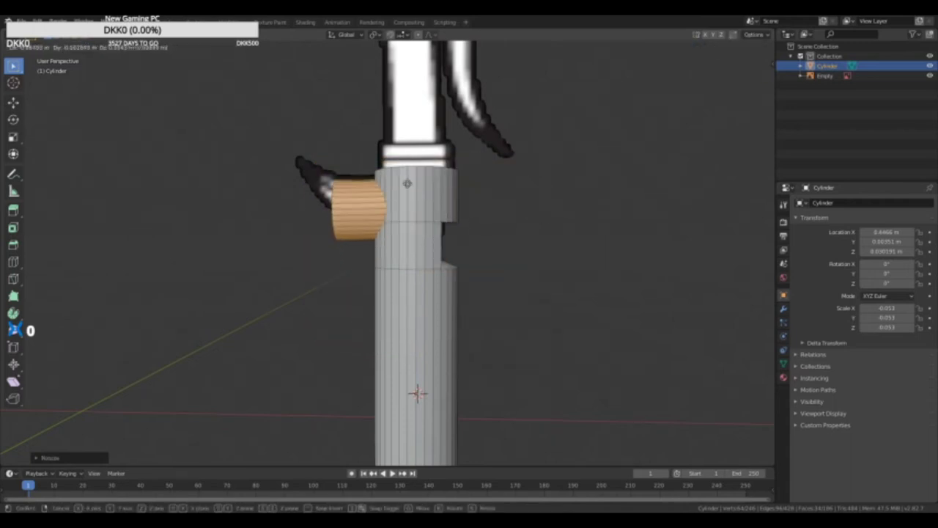
pyautogui.click(443, 170)
pyautogui.moveTo(442, 170); pyautogui.dragTo(516, 178, button='middle')
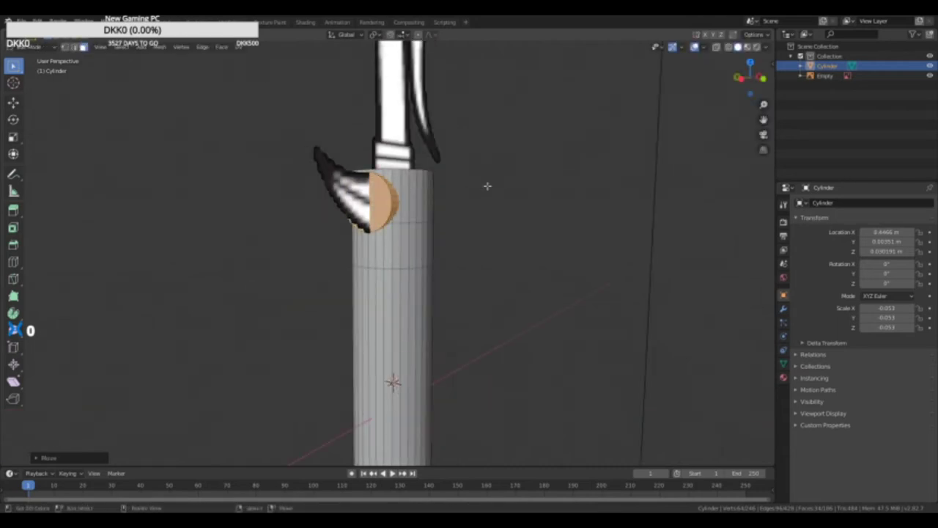
# Step: Slide the small cylinder along X so it protrudes from the grip at the upper hook
pyautogui.click(382, 209)
pyautogui.hotkey('ctrl', 'z')
pyautogui.moveTo(382, 210); pyautogui.dragTo(416, 206, button='middle')
pyautogui.press('g')
pyautogui.press('y')
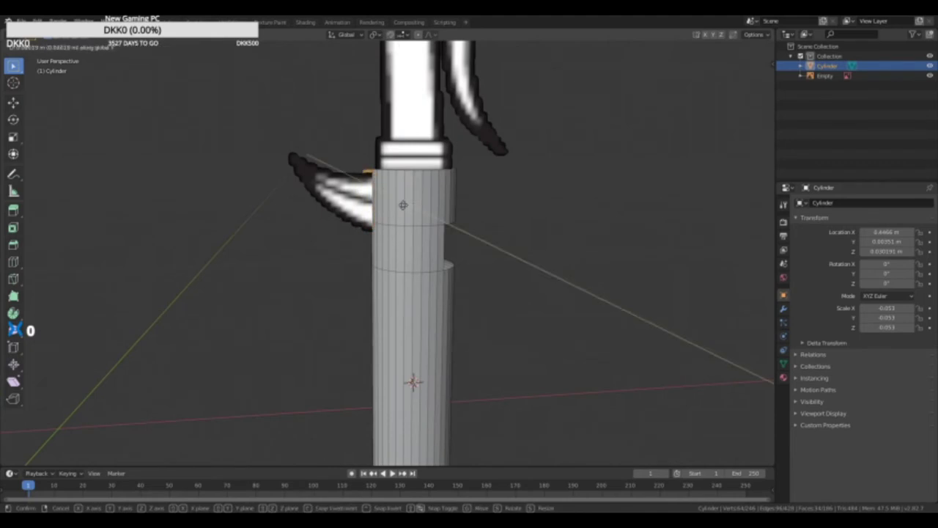
pyautogui.press('x')
pyautogui.click(370, 205)
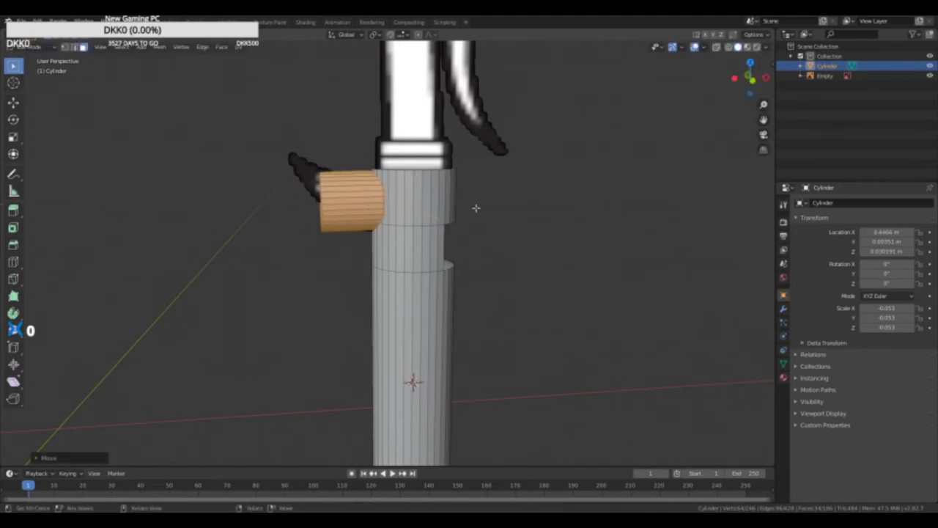
# Step: Scale the small cylinder down further so its diameter fits within the base of the upper hook
pyautogui.press('s')
pyautogui.click(422, 201)
pyautogui.press('s')
pyautogui.click(435, 201)
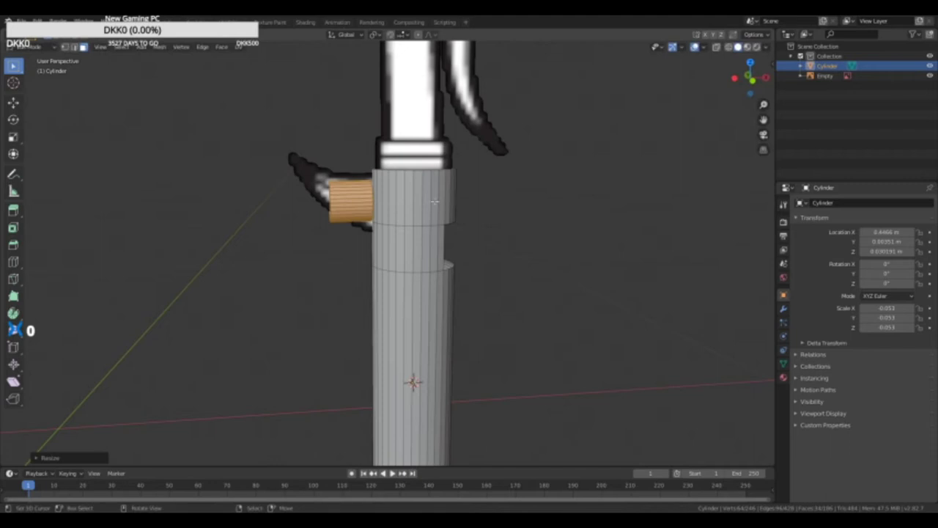
pyautogui.moveTo(435, 201); pyautogui.dragTo(457, 204, button='middle')
pyautogui.moveTo(331, 217); pyautogui.dragTo(342, 215, button='middle')
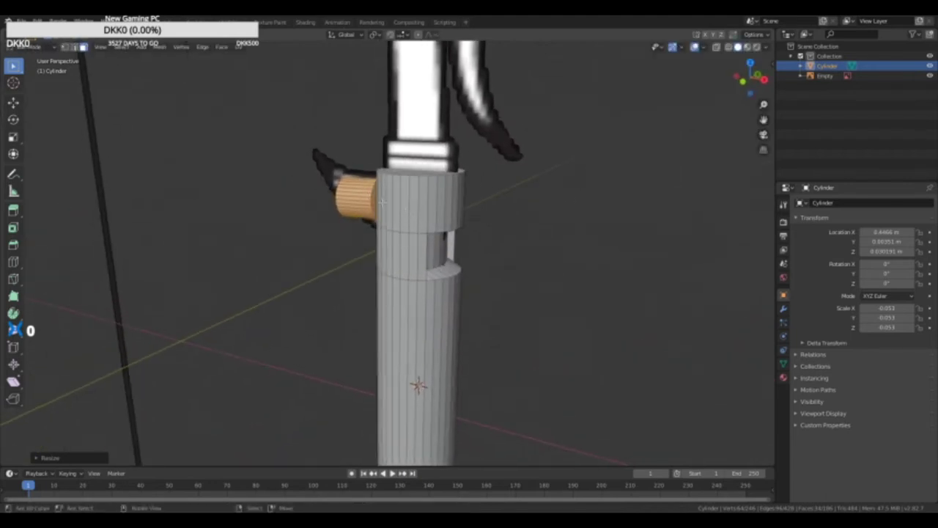
# Step: Try to shorten the small cylinder by moving its end faces along X, and undo the change
pyautogui.rightClick(374, 197)
pyautogui.press('l')
pyautogui.press('g')
pyautogui.press('y')
pyautogui.press('x')
pyautogui.click(354, 192)
pyautogui.moveTo(354, 193)
pyautogui.mouseDown(button='middle')
pyautogui.moveTo(377, 195)
pyautogui.moveTo(352, 204)
pyautogui.mouseUp(button='middle')
pyautogui.rightClick(328, 207)
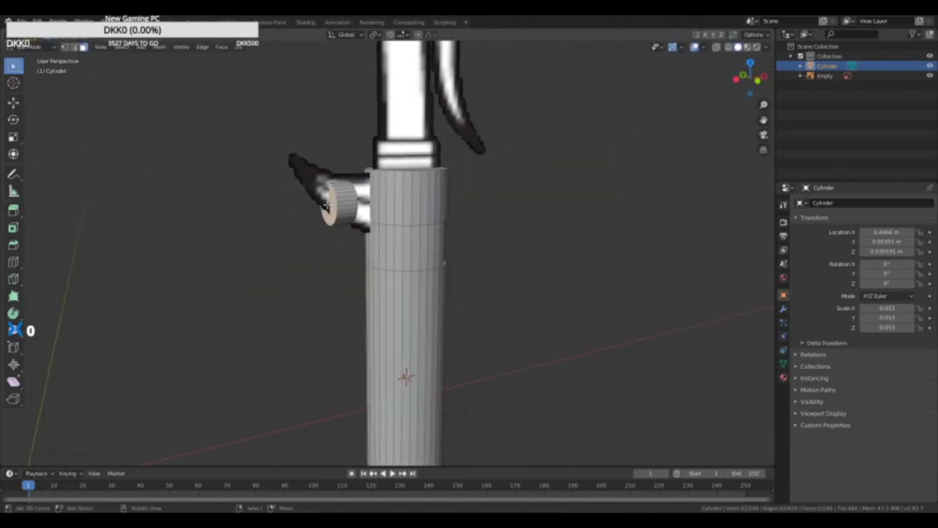
pyautogui.press('g')
pyautogui.press('z')
pyautogui.press('x')
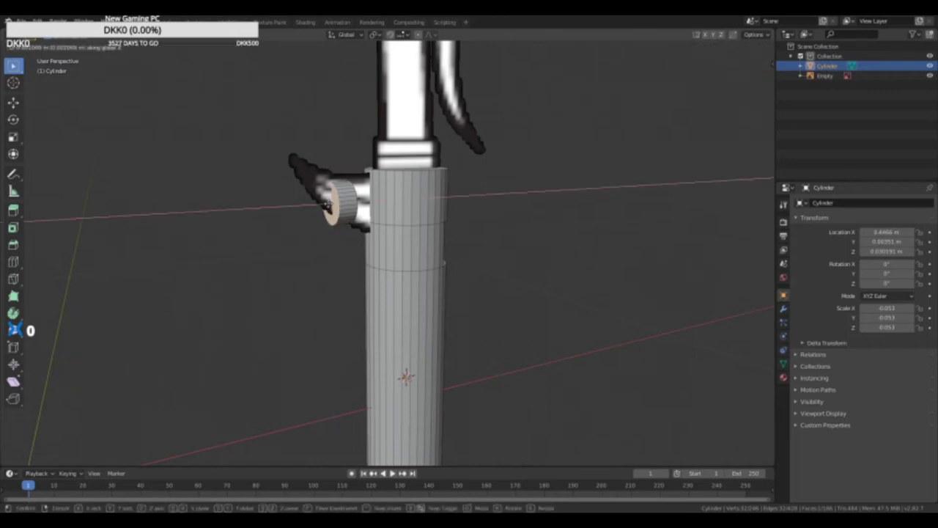
pyautogui.click(343, 198)
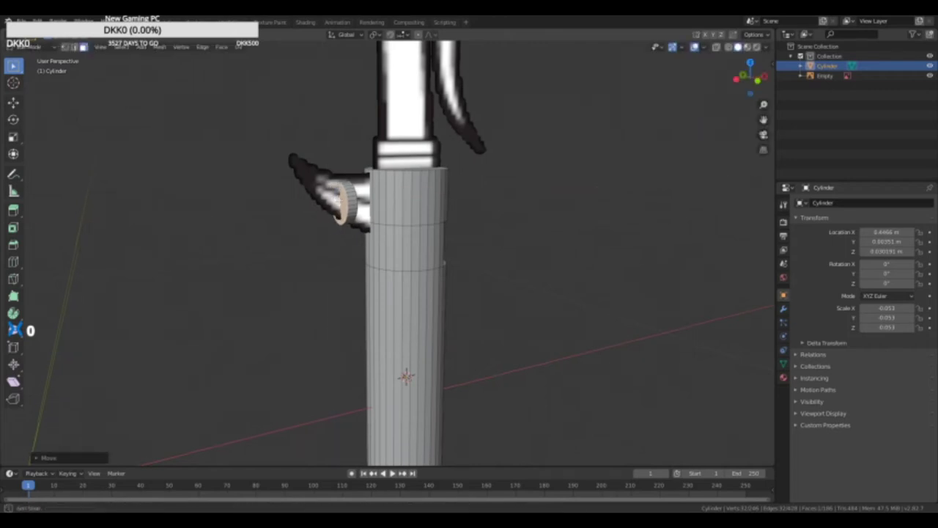
pyautogui.press('a')
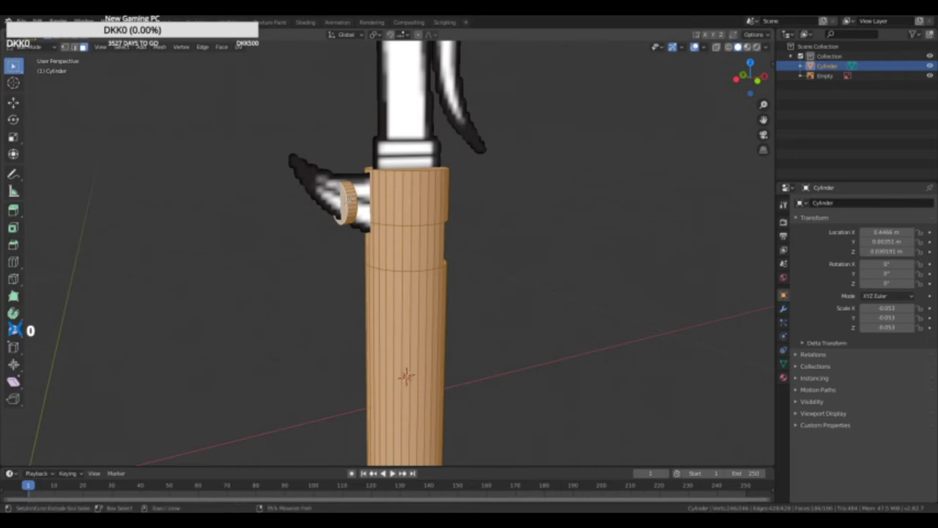
pyautogui.hotkey('ctrl', 'i')
# Step: Select the whole small cylinder and move it along X so its inner end sinks into the grip
pyautogui.press('l')
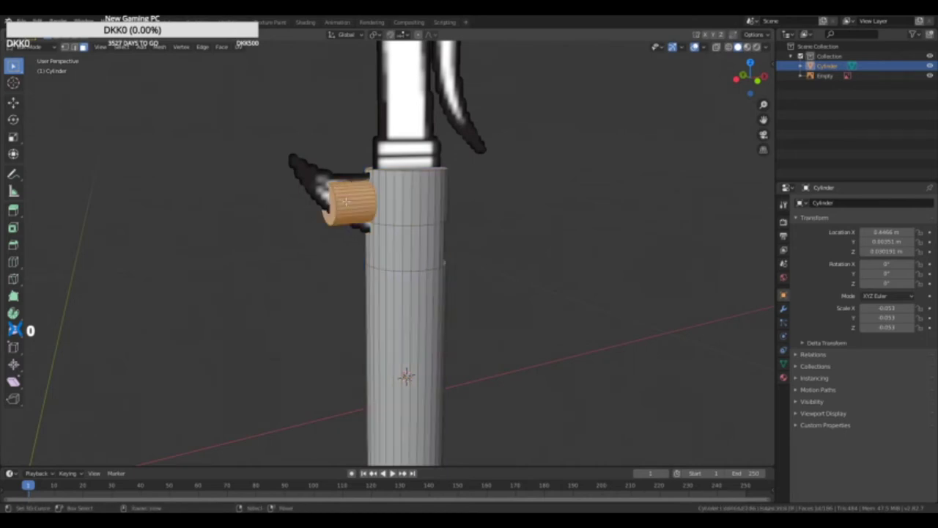
pyautogui.press('g')
pyautogui.press('y')
pyautogui.press('x')
pyautogui.press('z')
pyautogui.press('z')
pyautogui.press('x')
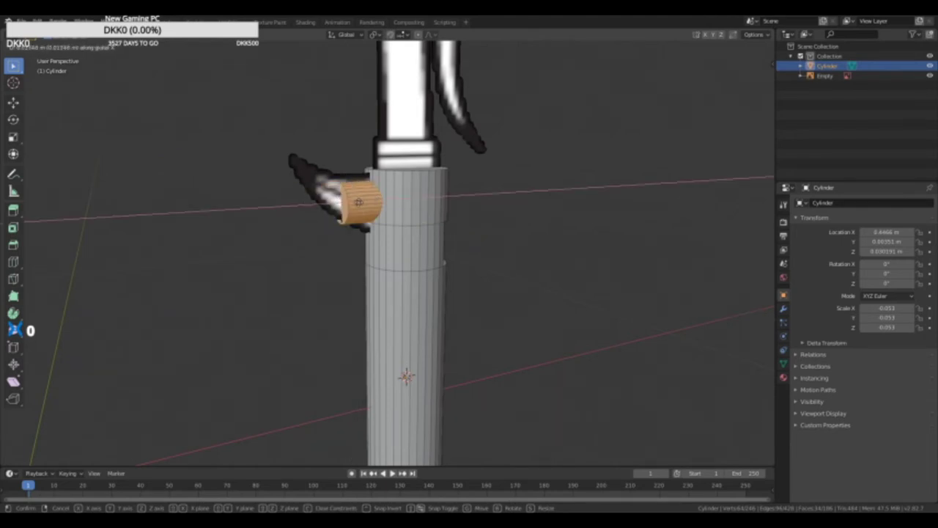
pyautogui.click(366, 200)
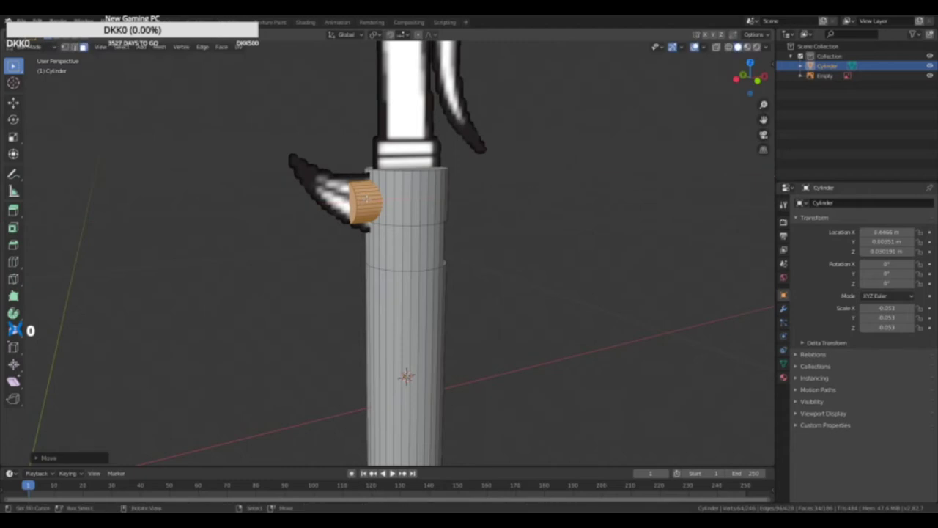
# Step: Move the small cylinder's outer end face along X toward the grip, leaving only a short stub
pyautogui.click(355, 203)
pyautogui.press('g')
pyautogui.press('y')
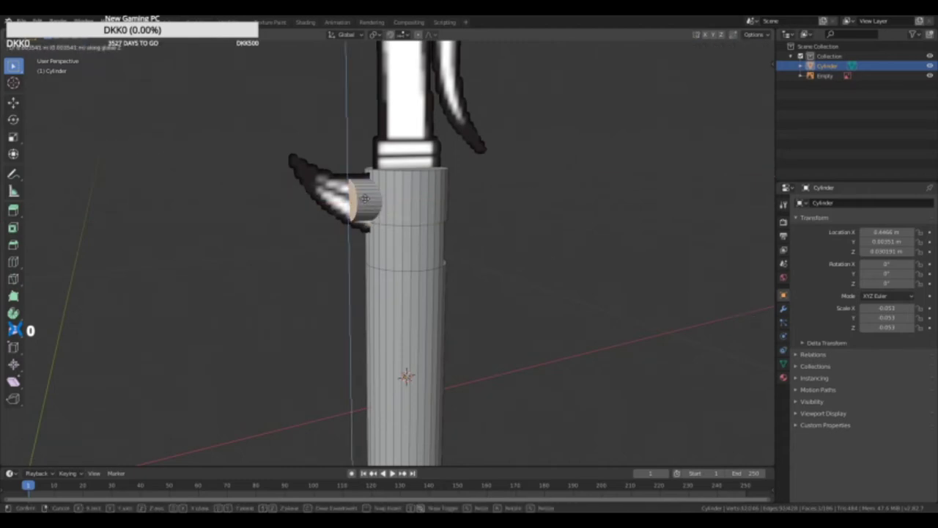
pyautogui.press('x')
pyautogui.click(371, 195)
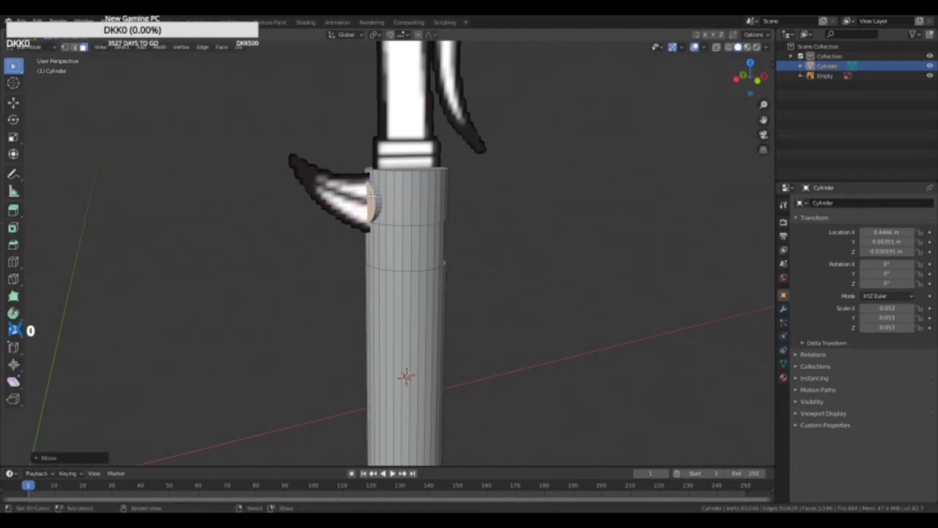
pyautogui.moveTo(372, 195); pyautogui.dragTo(579, 193, button='middle')
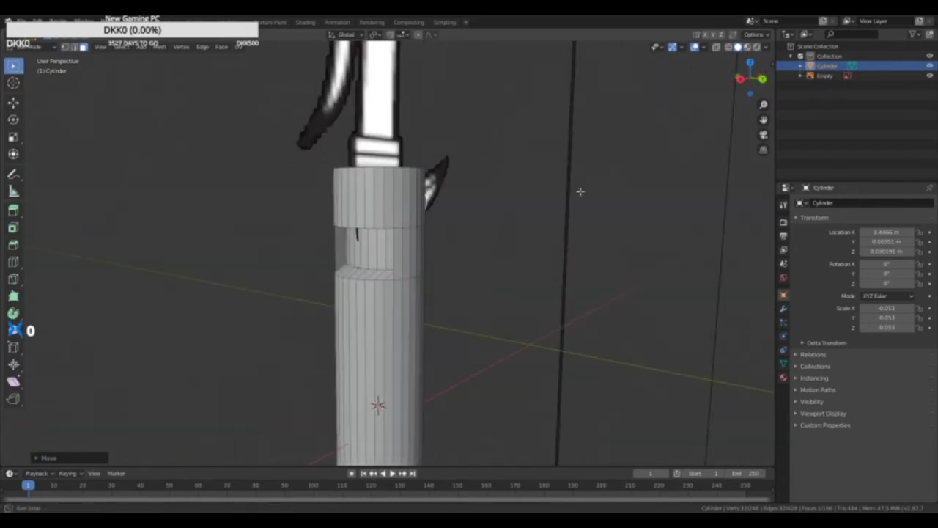
# Step: Cut two horizontal edge loops around the lower end of the grip
pyautogui.moveTo(427, 248); pyautogui.dragTo(470, 314, button='middle')
pyautogui.press('g')
pyautogui.press('z')
pyautogui.rightClick(359, 294)
pyautogui.hotkey('ctrl', 'r')
pyautogui.click(395, 304)
pyautogui.click(395, 301)
pyautogui.click(395, 301)
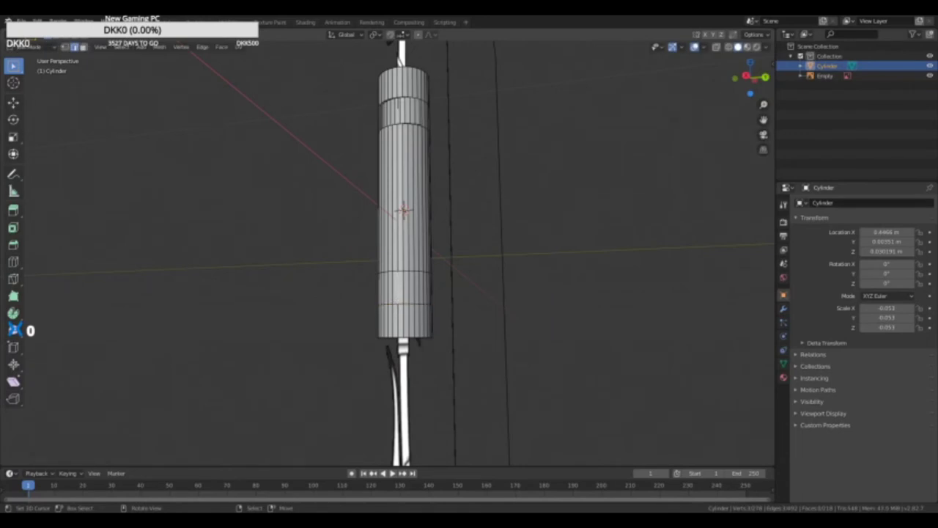
# Step: Select the faces between the two lower loops on the grip's outer side, extrude them inward to form a notch, and return to Object Mode
pyautogui.click(83, 47)
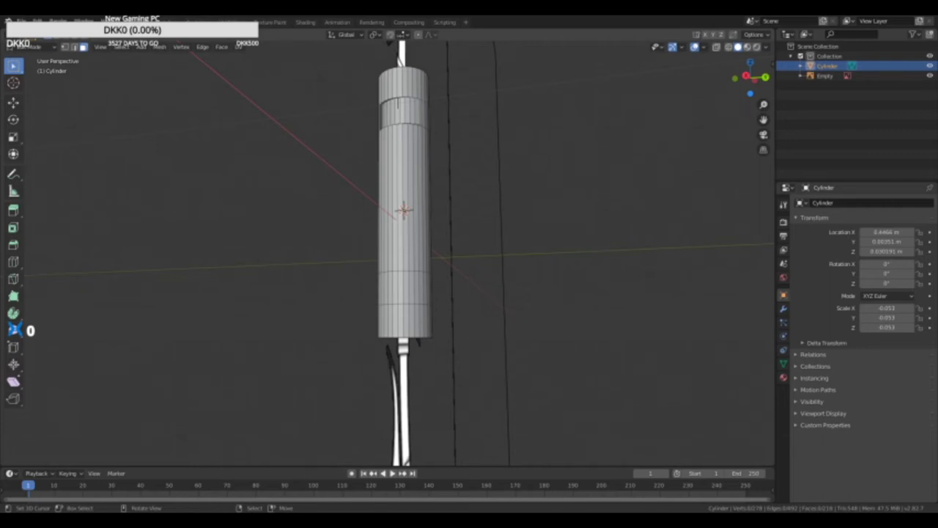
pyautogui.scroll(4, 539, 220)
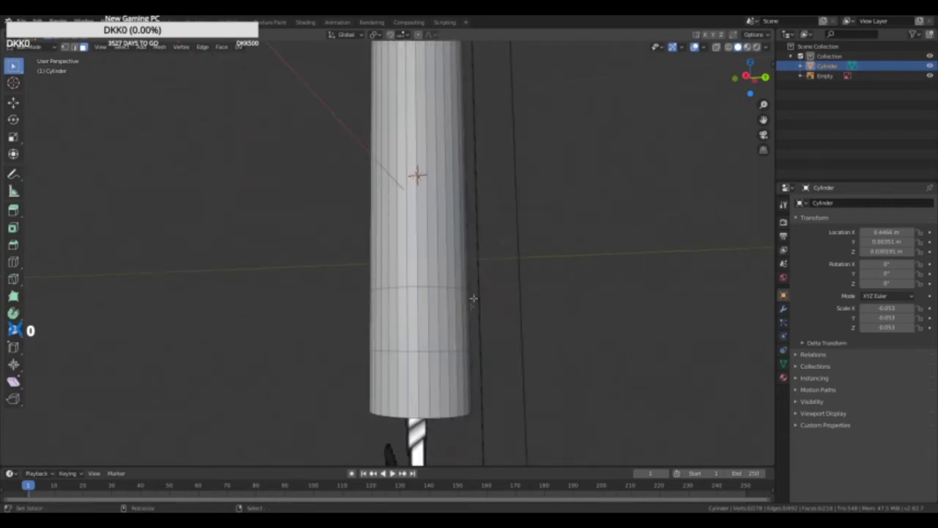
pyautogui.keyDown('shift'); pyautogui.moveTo(460, 351); pyautogui.dragTo(469, 243, button='middle'); pyautogui.keyUp('shift')
pyautogui.click(396, 183)
pyautogui.keyDown('shift'); pyautogui.click(404, 184); pyautogui.keyUp('shift')
pyautogui.keyDown('shift'); pyautogui.click(413, 184); pyautogui.keyUp('shift')
pyautogui.keyDown('shift'); pyautogui.click(386, 183); pyautogui.keyUp('shift')
pyautogui.keyDown('shift'); pyautogui.click(384, 183); pyautogui.keyUp('shift')
pyautogui.keyDown('shift'); pyautogui.click(388, 184); pyautogui.keyUp('shift')
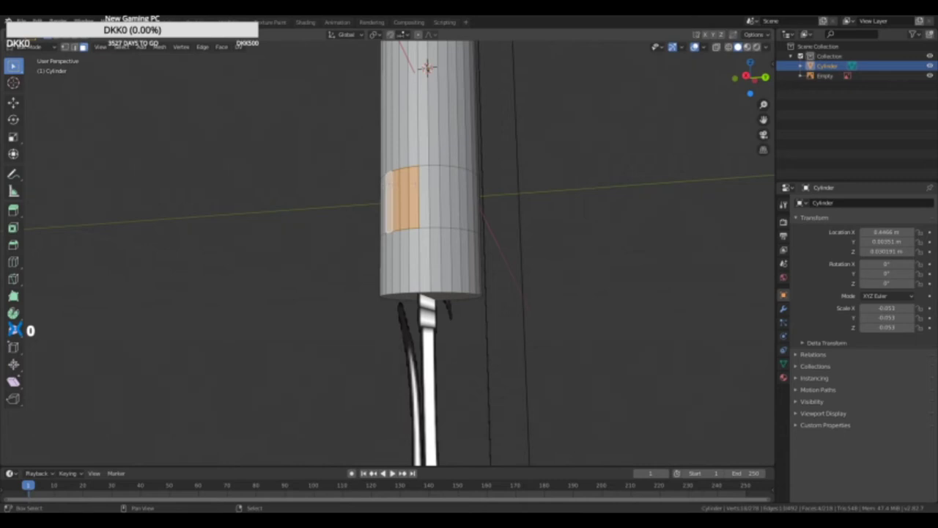
pyautogui.keyDown('shift'); pyautogui.click(424, 192); pyautogui.keyUp('shift')
pyautogui.keyDown('shift'); pyautogui.click(434, 191); pyautogui.keyUp('shift')
pyautogui.keyDown('shift'); pyautogui.click(445, 189); pyautogui.keyUp('shift')
pyautogui.keyDown('shift'); pyautogui.click(455, 186); pyautogui.keyUp('shift')
pyautogui.keyDown('shift'); pyautogui.click(463, 182); pyautogui.keyUp('shift')
pyautogui.keyDown('shift'); pyautogui.click(468, 182); pyautogui.keyUp('shift')
pyautogui.keyDown('shift'); pyautogui.click(476, 182); pyautogui.keyUp('shift')
pyautogui.moveTo(473, 165); pyautogui.dragTo(584, 224, button='middle')
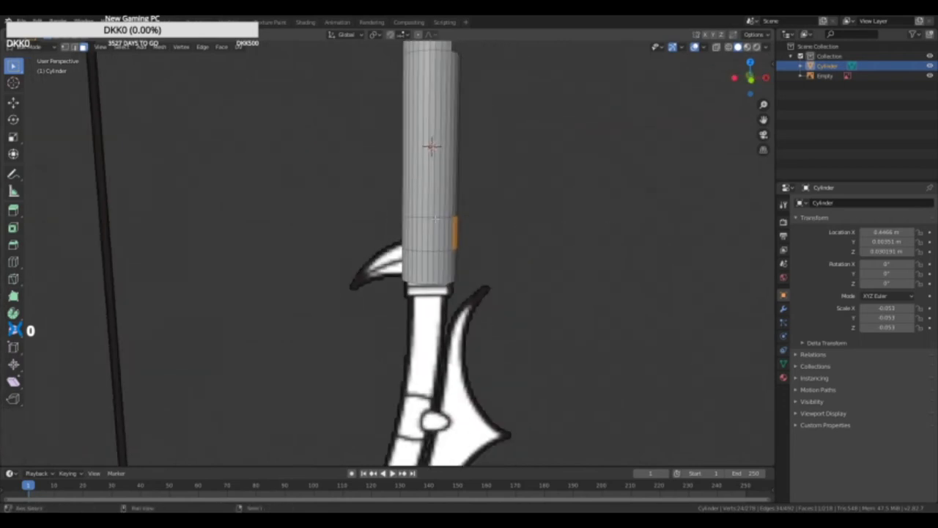
pyautogui.moveTo(449, 233); pyautogui.dragTo(505, 266, button='middle')
pyautogui.moveTo(427, 254); pyautogui.dragTo(523, 237, button='middle')
pyautogui.press('KP_1')
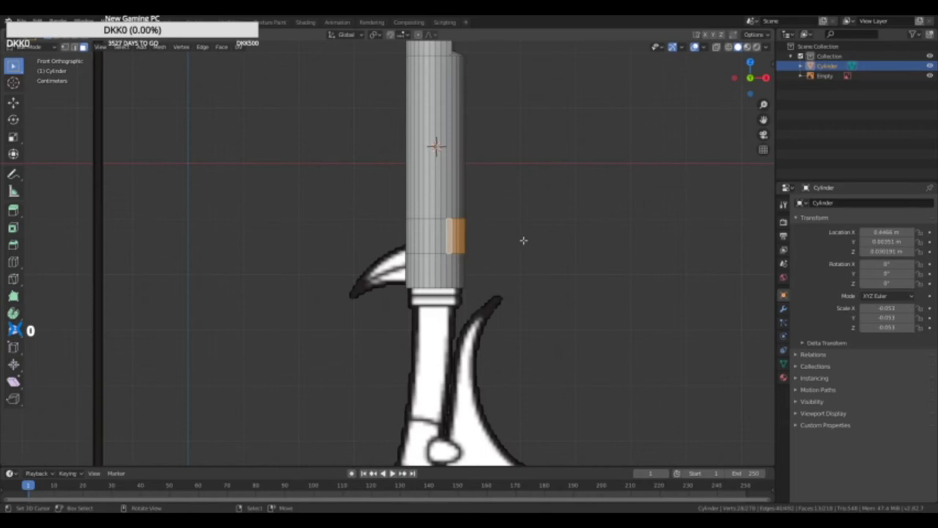
pyautogui.press('e')
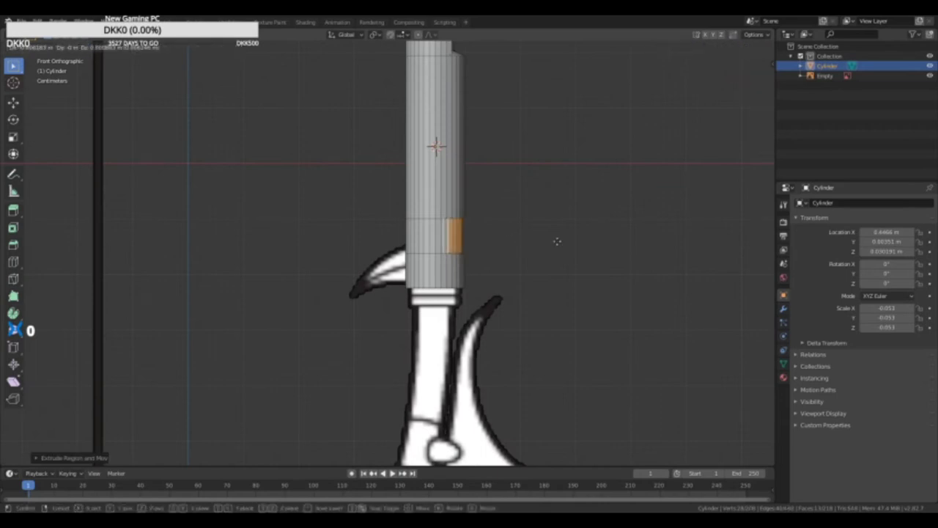
pyautogui.click(552, 242)
pyautogui.moveTo(552, 242); pyautogui.dragTo(358, 255, button='middle')
pyautogui.press('Tab')
pyautogui.moveTo(394, 118); pyautogui.dragTo(403, 126, button='middle')
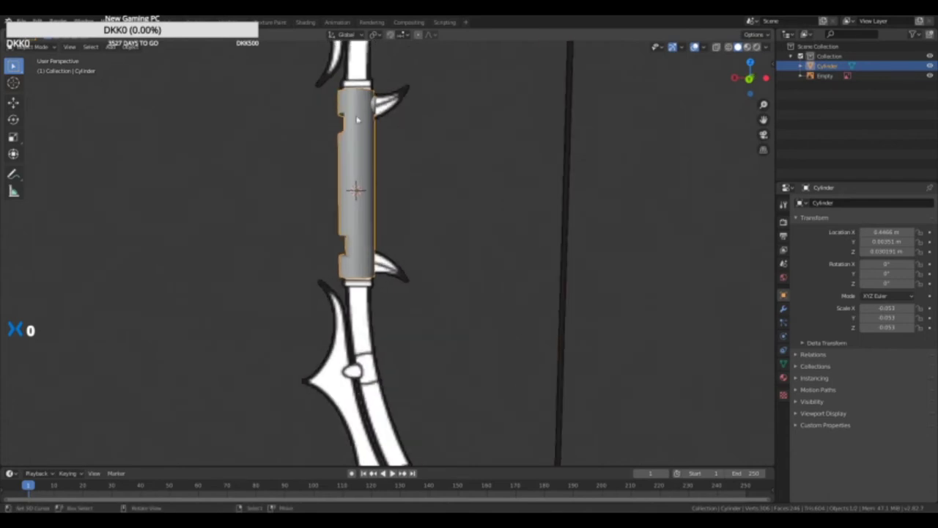
# Step: Save the file as Bow in the E:\models folder
pyautogui.click(21, 20)
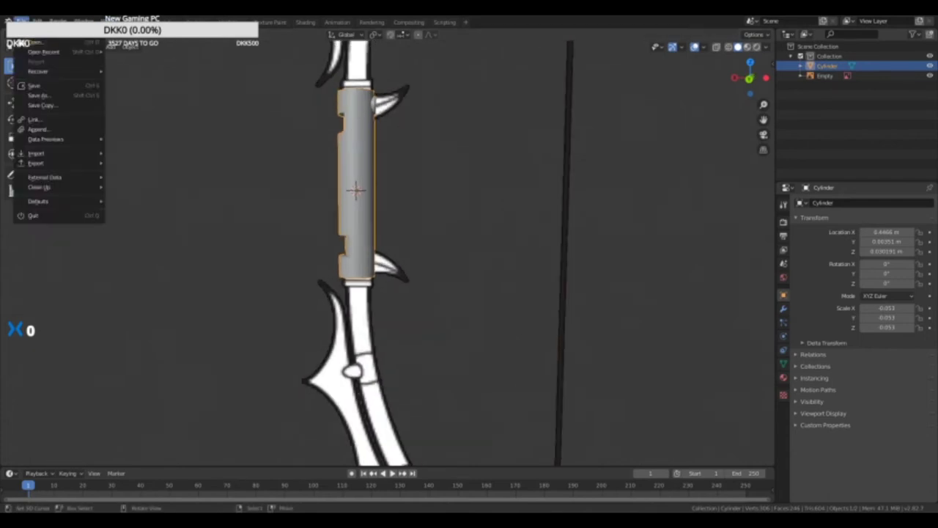
pyautogui.click(34, 86)
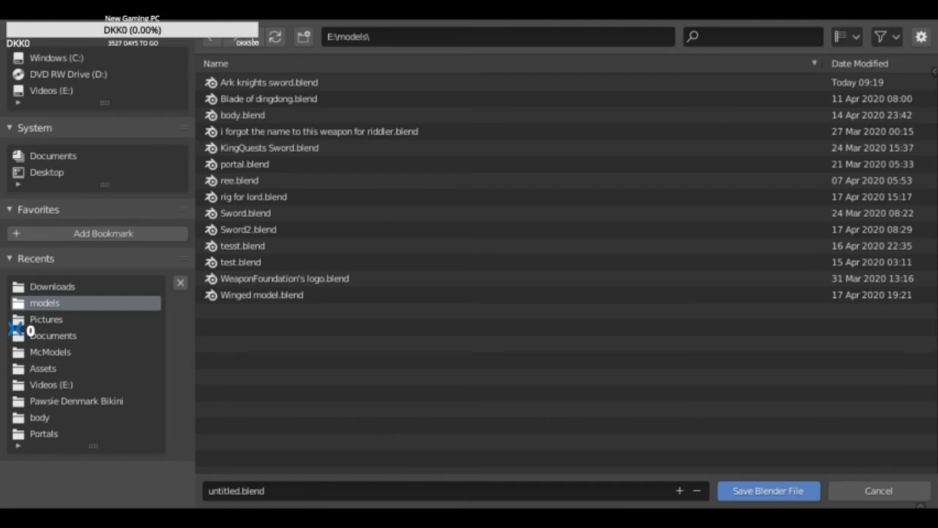
pyautogui.click(299, 491)
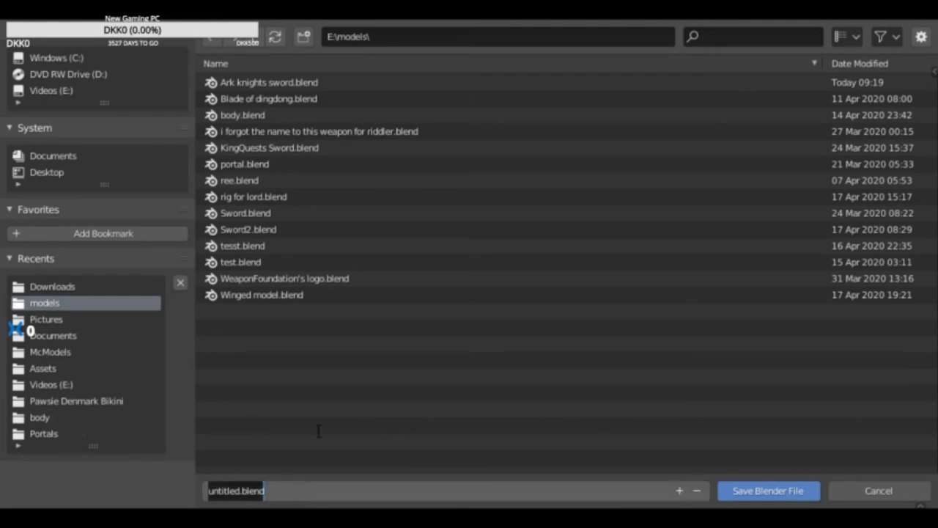
pyautogui.write('bOW')
pyautogui.press('BackSpace')
pyautogui.press('BackSpace')
pyautogui.press('BackSpace')
pyautogui.write('Bow')
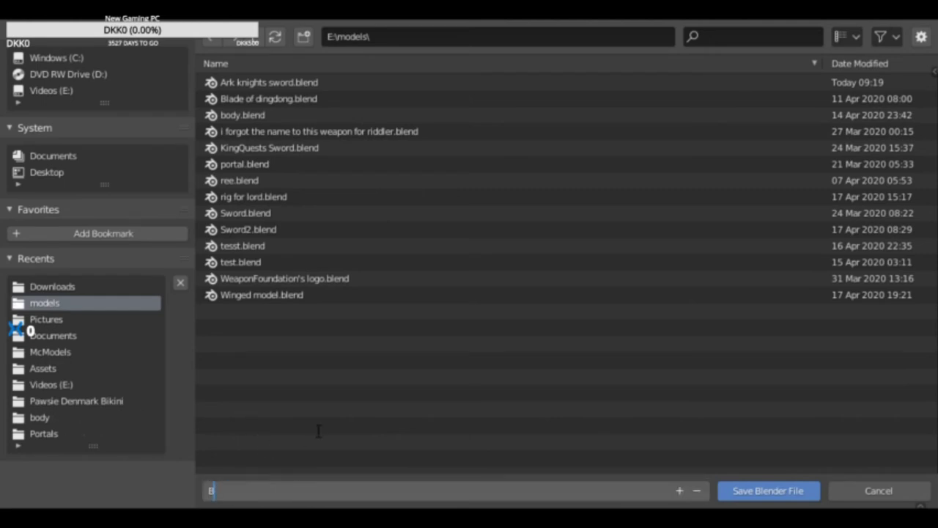
pyautogui.press('Return')
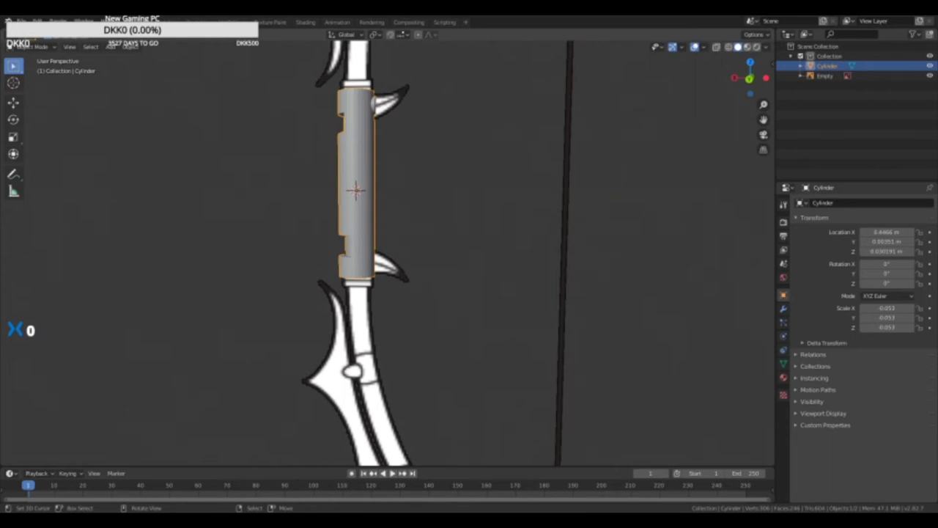
# Step: In Edit Mode, inset the grip's bottom face and scale it to match the collar in the reference
pyautogui.scroll(3, 493, 220)
pyautogui.keyDown('shift'); pyautogui.moveTo(384, 275); pyautogui.dragTo(490, 63, button='middle'); pyautogui.keyUp('shift')
pyautogui.moveTo(477, 125); pyautogui.dragTo(442, 114, button='middle')
pyautogui.press('Tab')
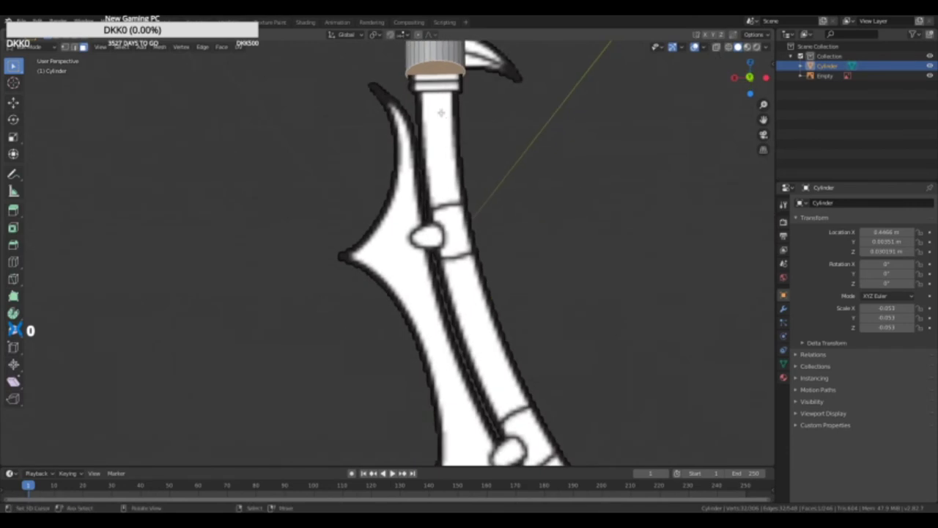
pyautogui.press('KP_1')
pyautogui.moveTo(388, 94); pyautogui.dragTo(447, 154, button='middle')
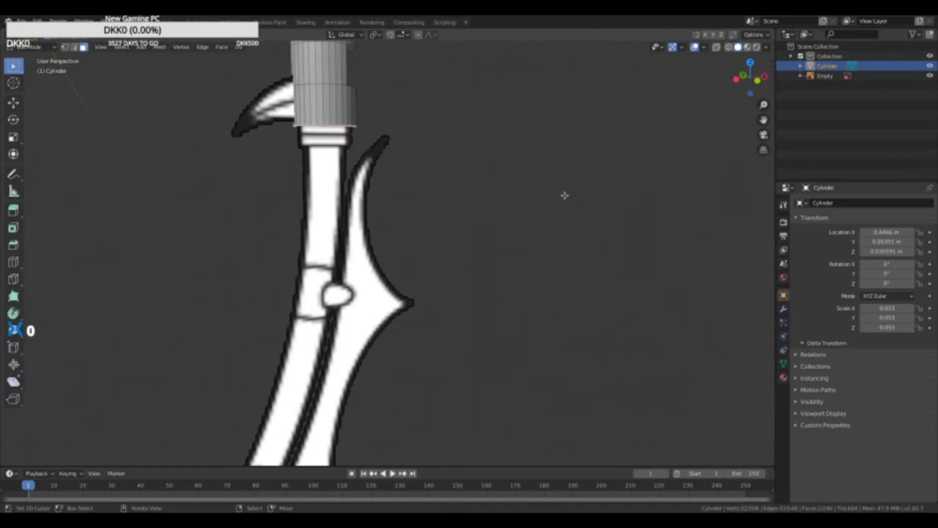
pyautogui.press('KP_1')
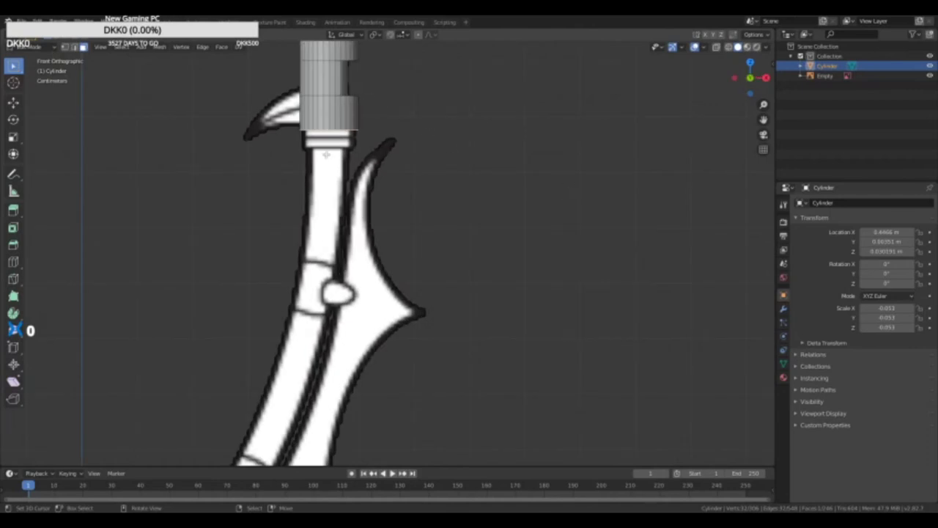
pyautogui.press('i')
pyautogui.click(326, 155)
pyautogui.moveTo(330, 156); pyautogui.dragTo(334, 139, button='middle')
pyautogui.press('s')
pyautogui.click(375, 151)
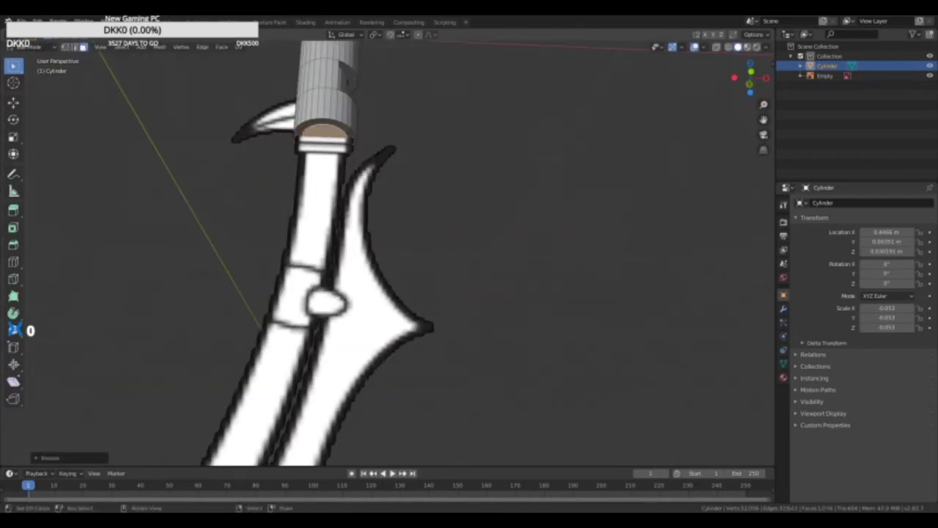
# Step: Extrude the inset face downward twice to form the two-part collar beneath the grip, following the reference
pyautogui.press('KP_1')
pyautogui.scroll(2, 553, 198)
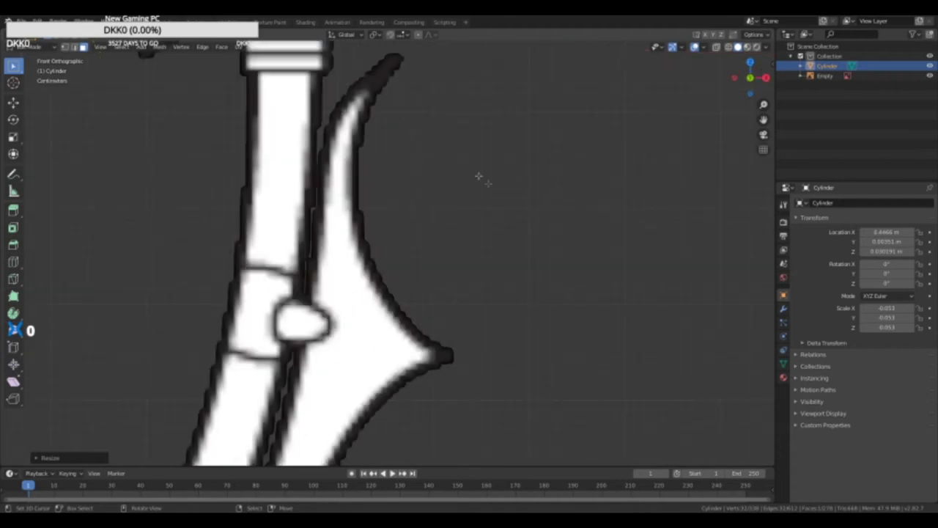
pyautogui.scroll(-2, 480, 176)
pyautogui.press('e')
pyautogui.press('e')
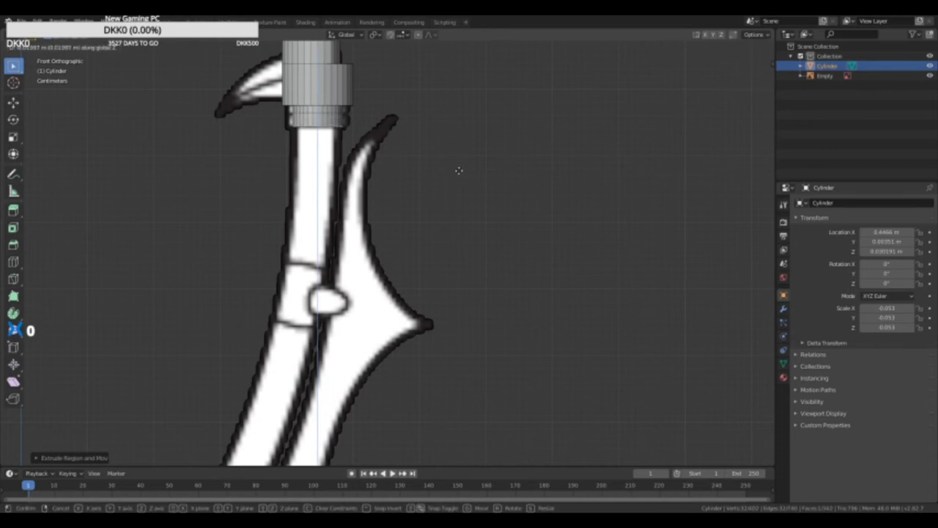
pyautogui.click(459, 170)
# Step: Inset the collar's bottom face and scale it to the width of the bow limb
pyautogui.moveTo(459, 170); pyautogui.dragTo(382, 155, button='middle')
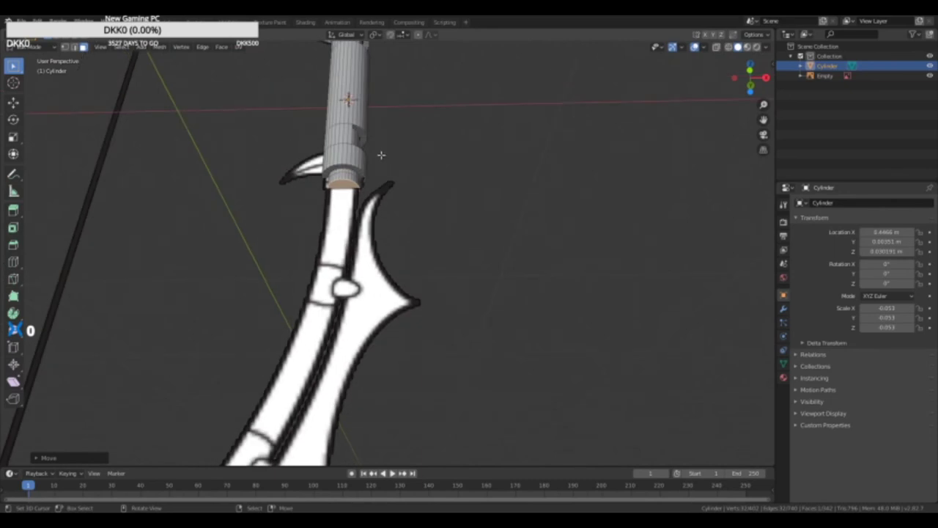
pyautogui.press('i')
pyautogui.click(375, 170)
pyautogui.press('s')
pyautogui.click(384, 172)
pyautogui.moveTo(383, 168); pyautogui.dragTo(378, 184, button='middle')
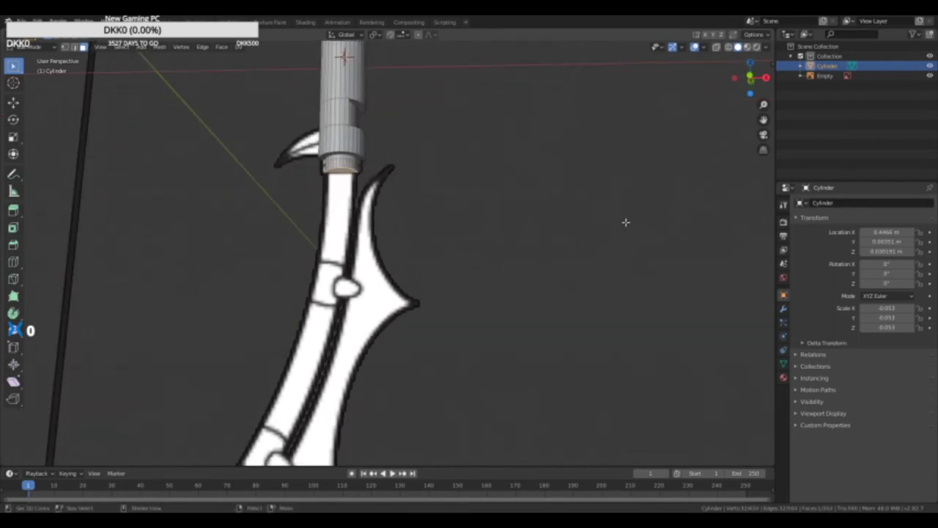
# Step: In front view, extrude the face down in two segments to the limb's first band and rotate its end to follow the curve
pyautogui.press('KP_1')
pyautogui.press('e')
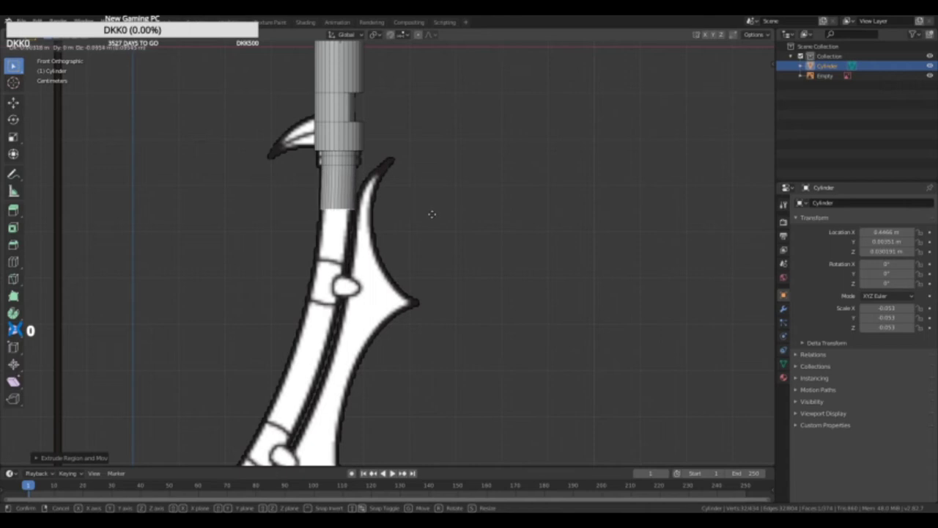
pyautogui.click(431, 220)
pyautogui.press('e')
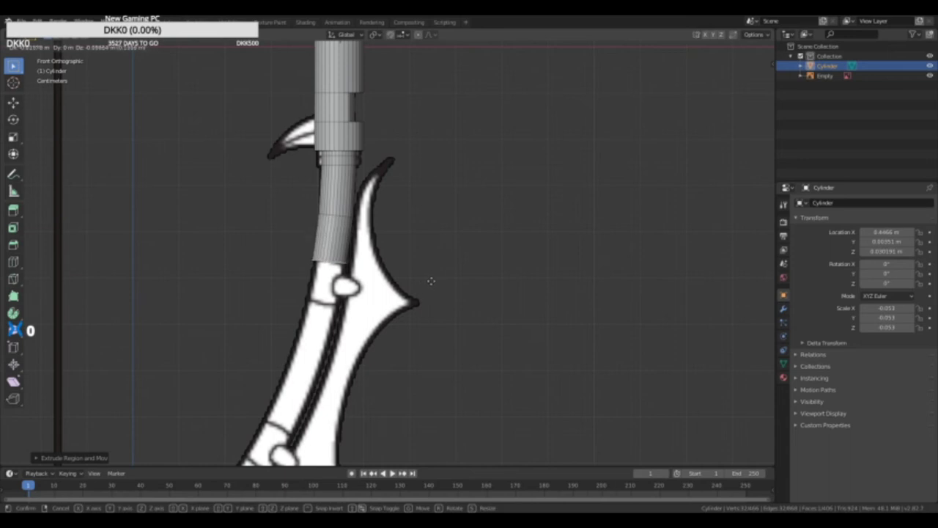
pyautogui.click(431, 282)
pyautogui.press('r')
pyautogui.click(426, 293)
# Step: Extrude the limb across the first band, extend it down near the second band, and rotate the end face to the curve
pyautogui.press('e')
pyautogui.click(426, 292)
pyautogui.press('g')
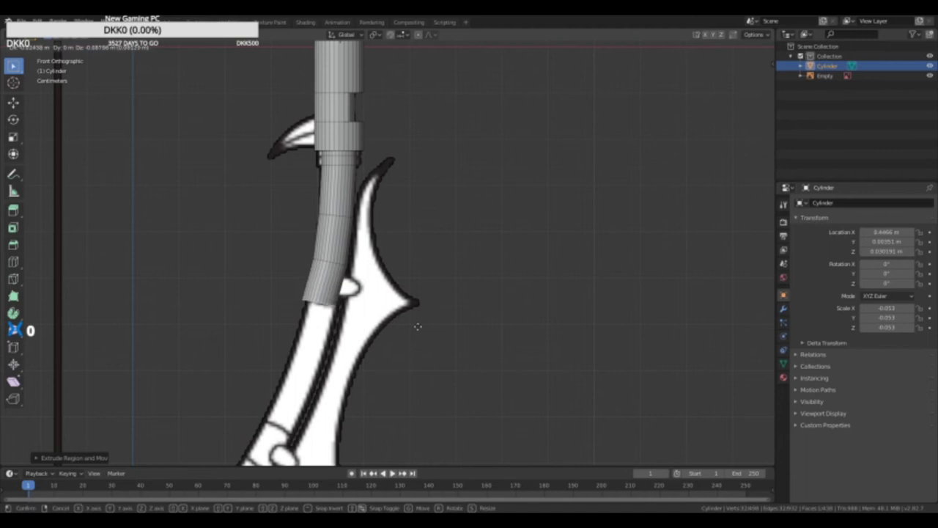
pyautogui.click(415, 329)
pyautogui.press('e')
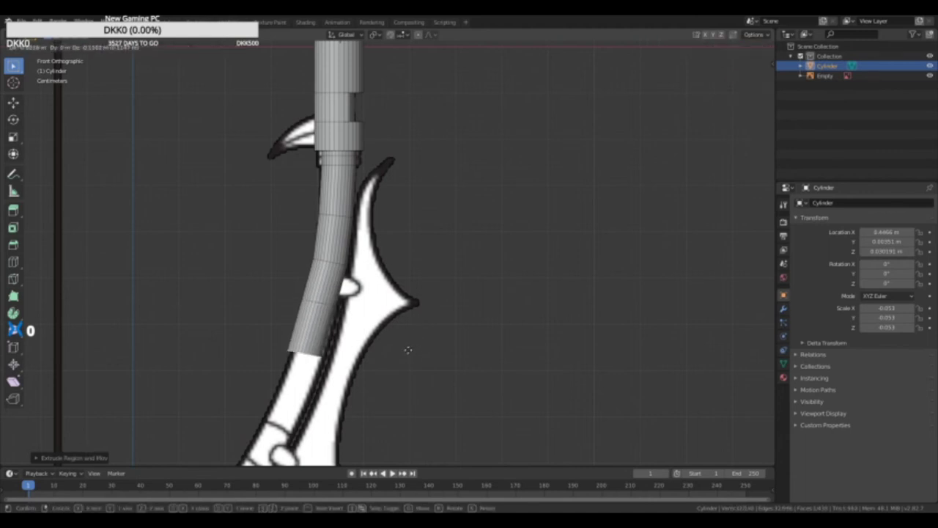
pyautogui.click(379, 450)
pyautogui.press('r')
pyautogui.click(370, 54)
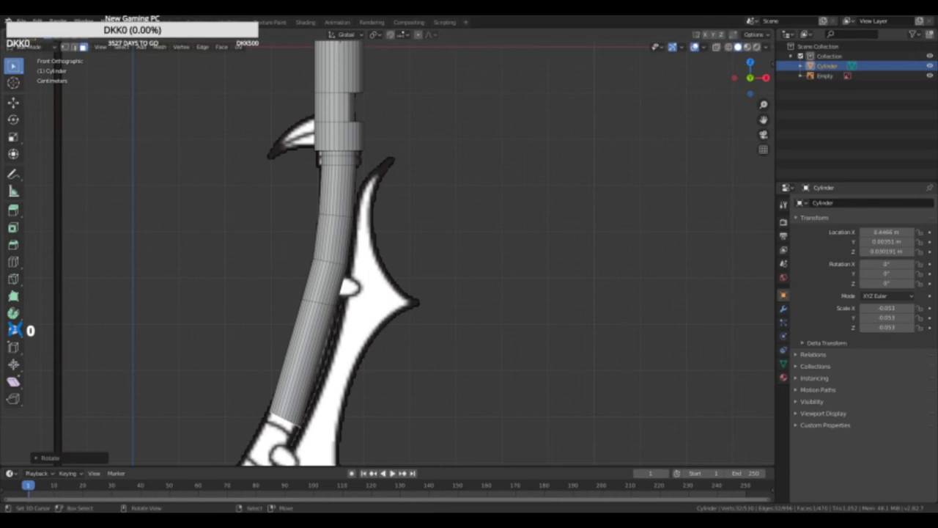
# Step: Adjust the limb's end face to the second band's upper edge and extrude it across to the band's lower edge
pyautogui.keyDown('shift'); pyautogui.moveTo(421, 348); pyautogui.dragTo(534, 174, button='middle'); pyautogui.keyUp('shift')
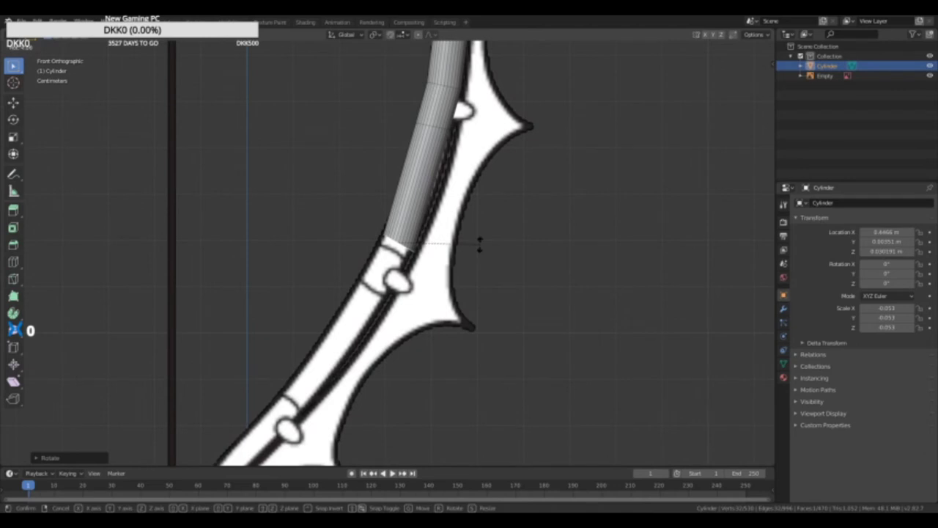
pyautogui.press('e')
pyautogui.press('s')
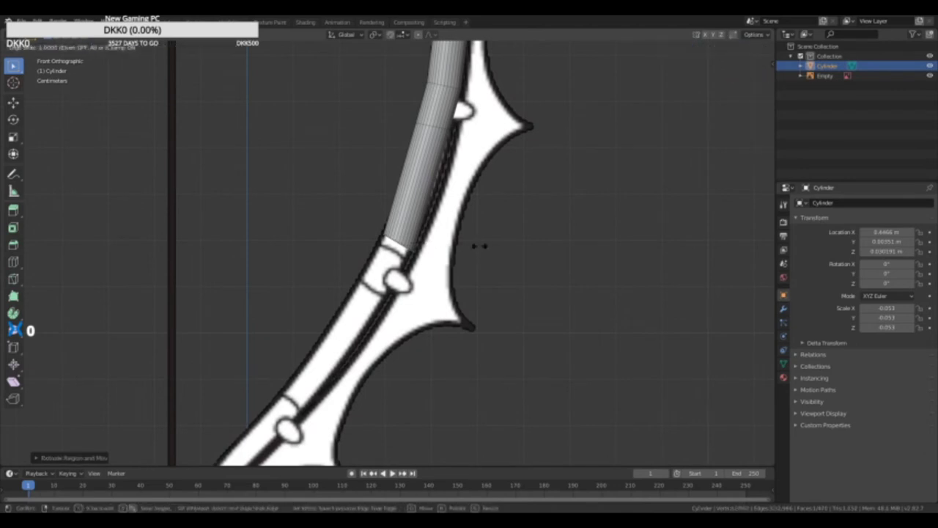
pyautogui.rightClick(480, 245)
pyautogui.press('g')
pyautogui.click(476, 251)
pyautogui.press('e')
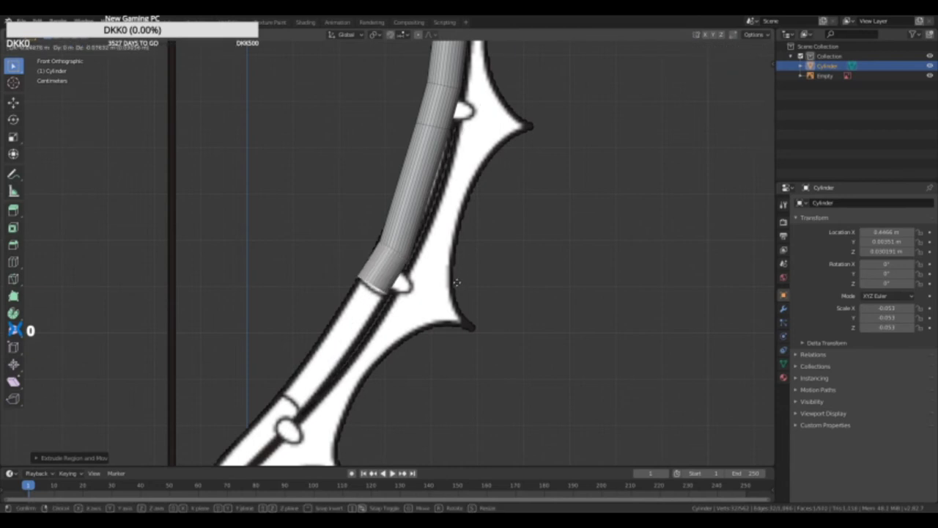
pyautogui.click(452, 290)
# Step: Extrude the limb from the second band down to the third band and rotate its end face to the reference curve
pyautogui.scroll(-1, 452, 292)
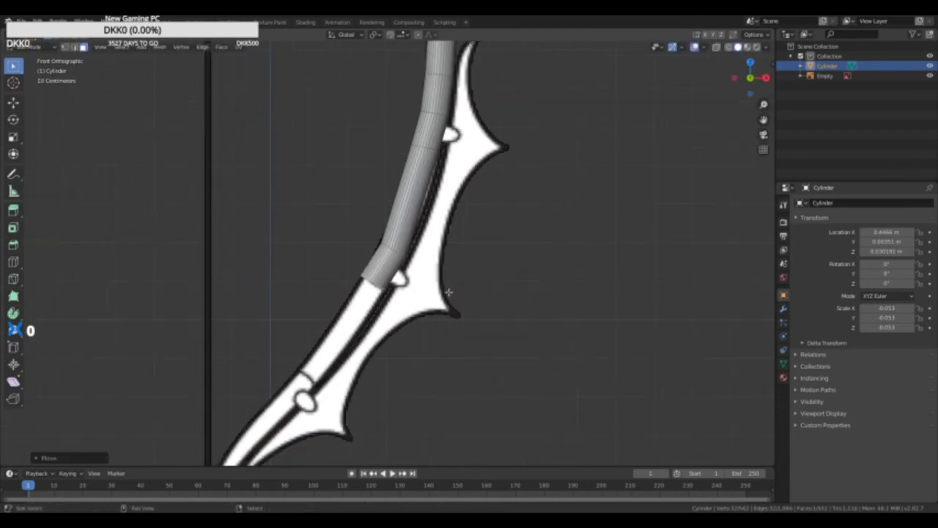
pyautogui.press('e')
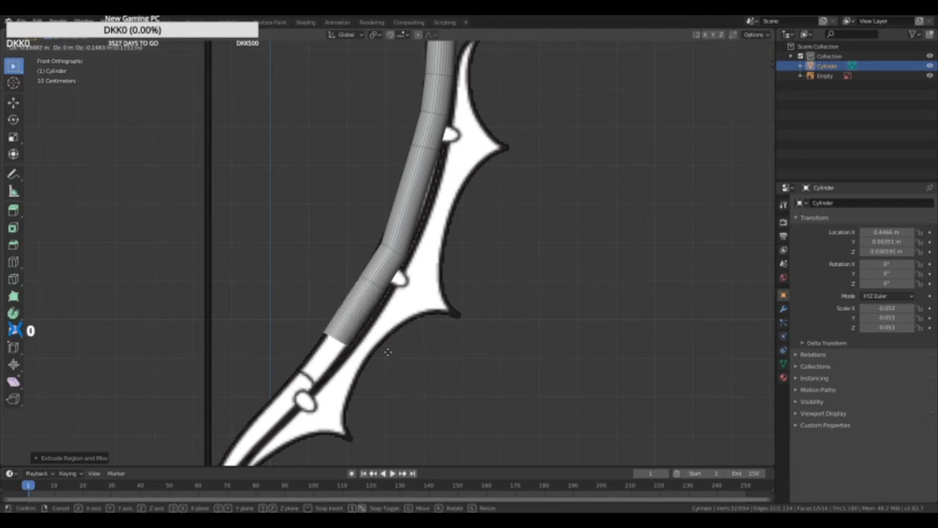
pyautogui.click(357, 393)
pyautogui.press('e')
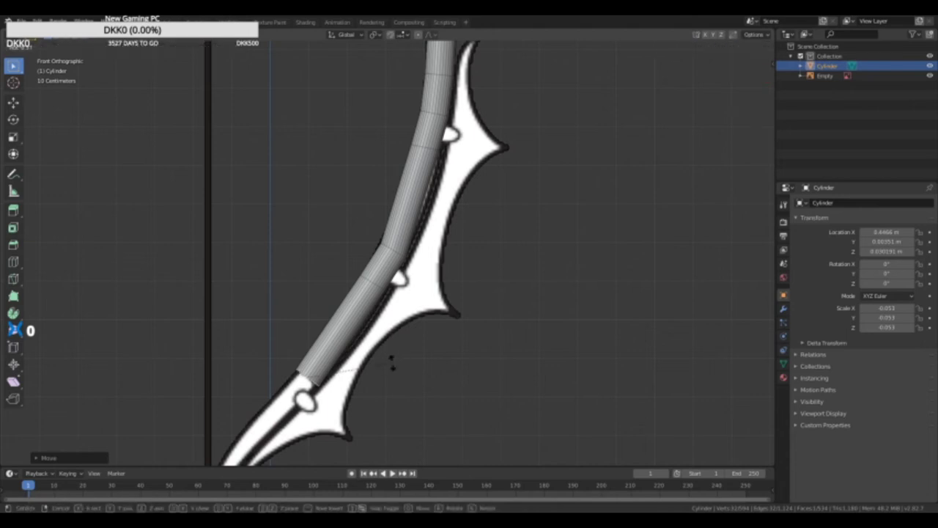
pyautogui.click(381, 372)
# Step: Extrude a short limb segment across the third band in front view, following the reference
pyautogui.scroll(-2, 381, 373)
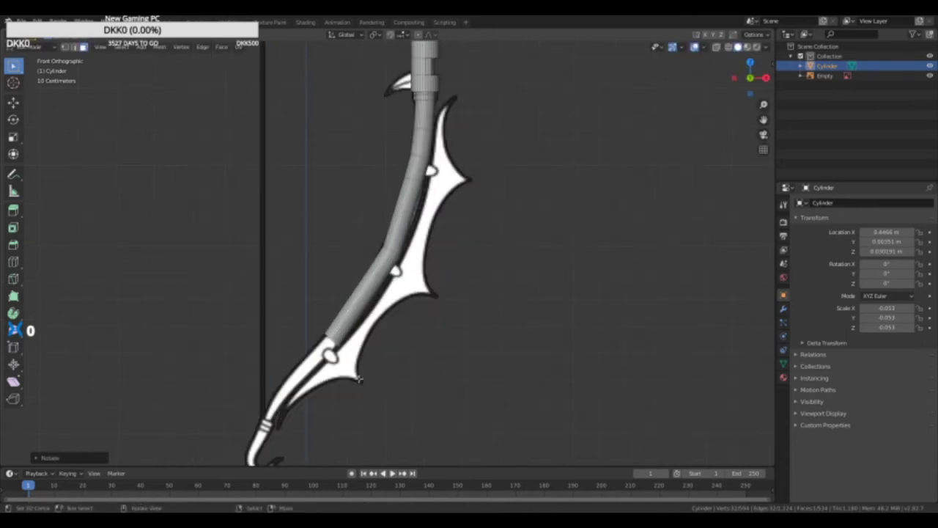
pyautogui.keyDown('shift'); pyautogui.moveTo(353, 384); pyautogui.dragTo(462, 302, button='middle'); pyautogui.keyUp('shift')
pyautogui.press('e')
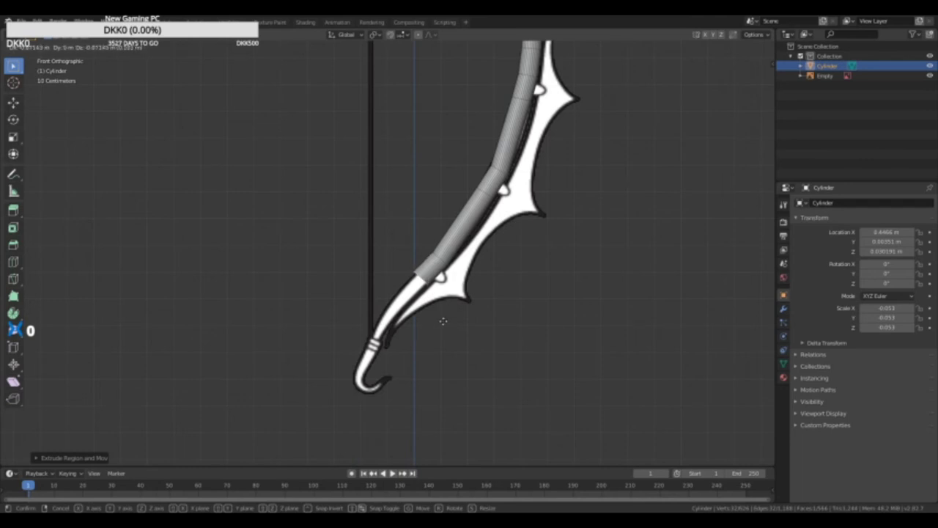
pyautogui.click(442, 321)
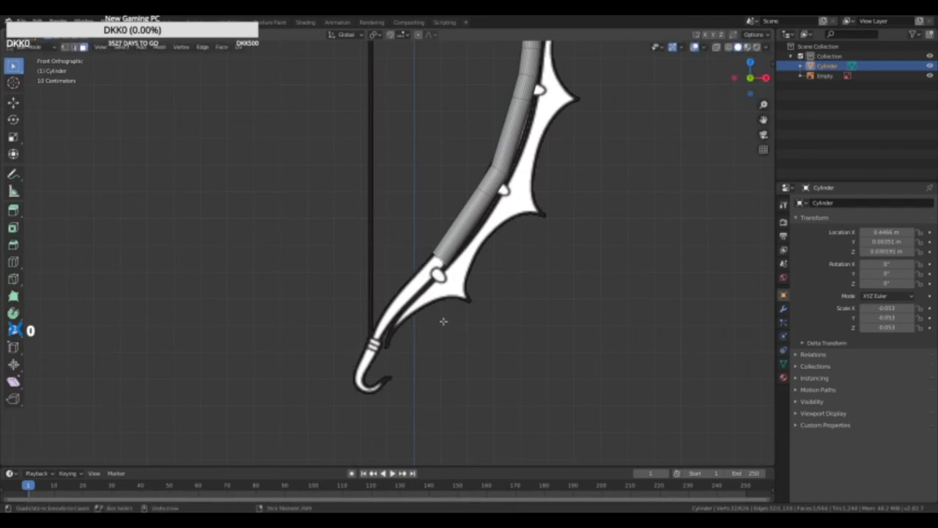
pyautogui.moveTo(445, 318); pyautogui.dragTo(467, 290, button='middle')
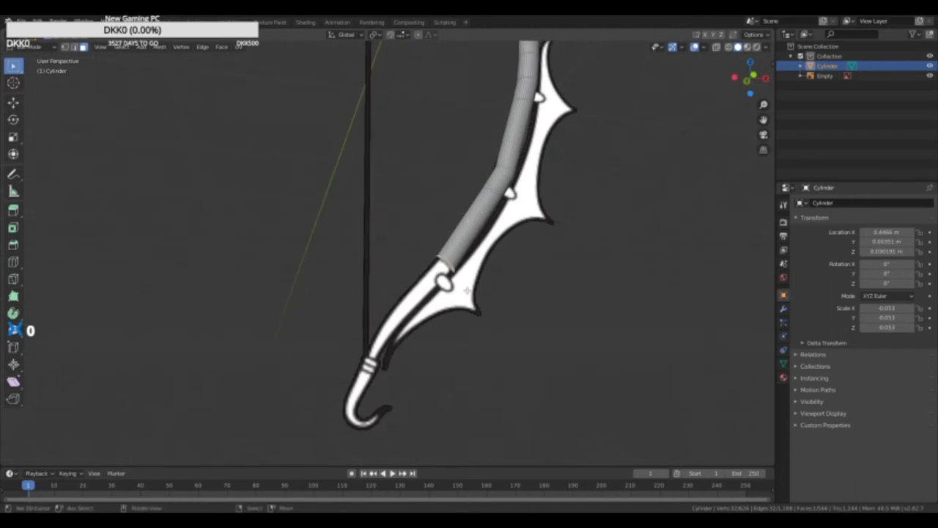
pyautogui.press('KP_1')
pyautogui.press('e')
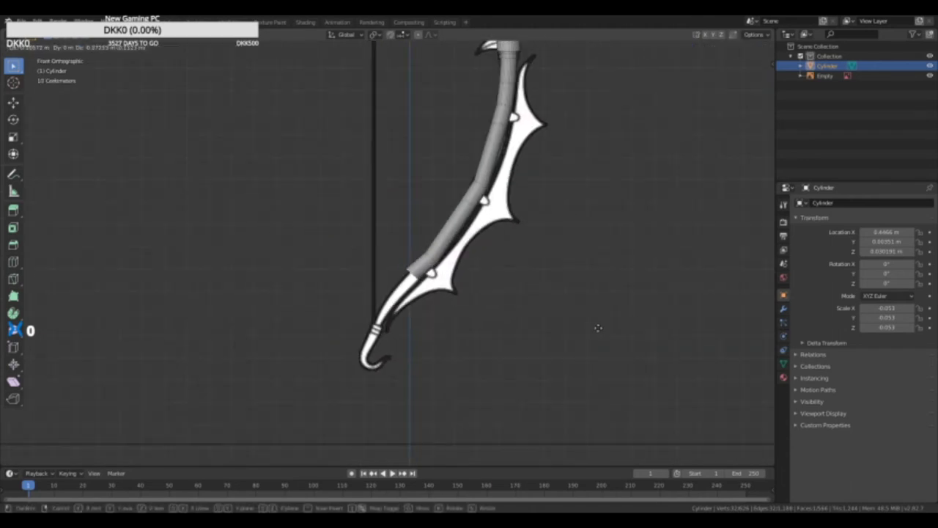
pyautogui.click(605, 327)
# Step: Extrude the limb from the third band toward the hooked tip and scale down its end face
pyautogui.press('e')
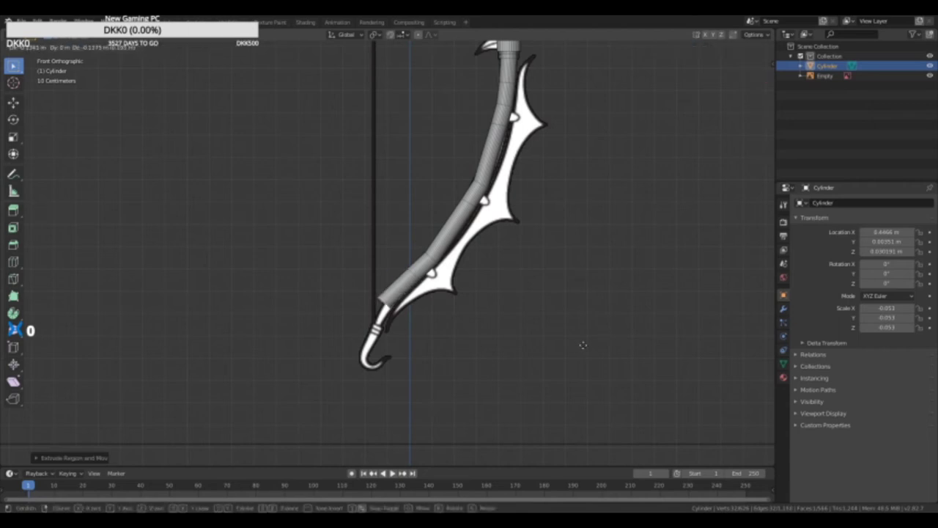
pyautogui.click(572, 359)
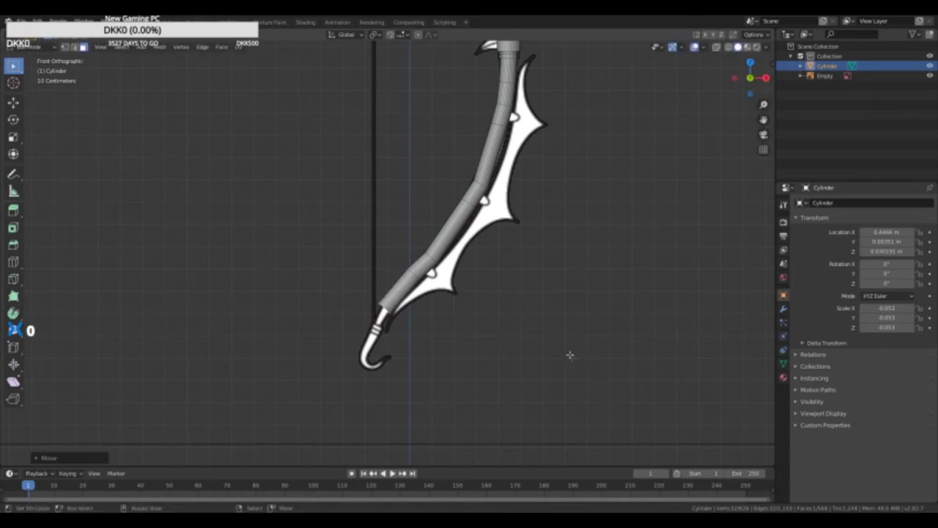
pyautogui.scroll(3, 379, 324)
pyautogui.keyDown('shift'); pyautogui.moveTo(382, 413); pyautogui.dragTo(471, 271, button='middle'); pyautogui.keyUp('shift')
pyautogui.press('s')
pyautogui.click(495, 235)
# Step: Move the limb's end face back up along the reference curve, shortening the last segment
pyautogui.moveTo(495, 233); pyautogui.dragTo(547, 230, button='middle')
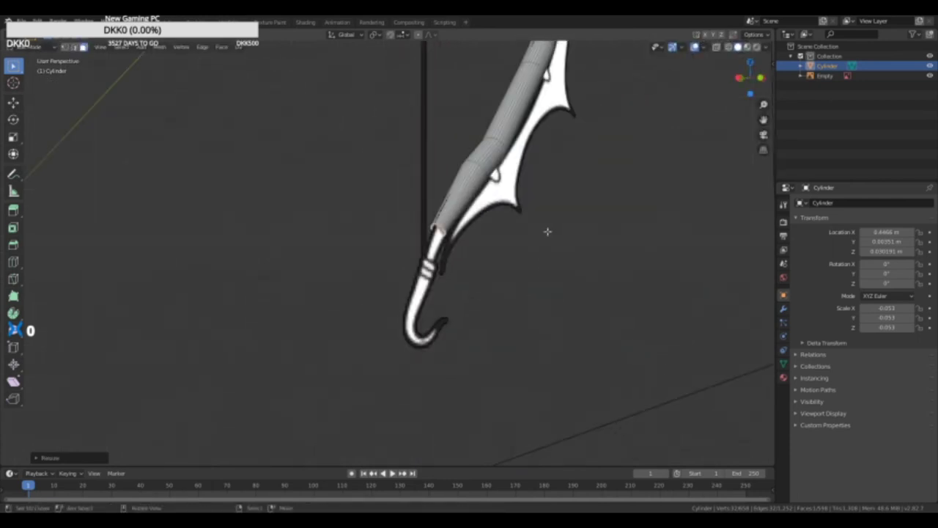
pyautogui.press('KP_1')
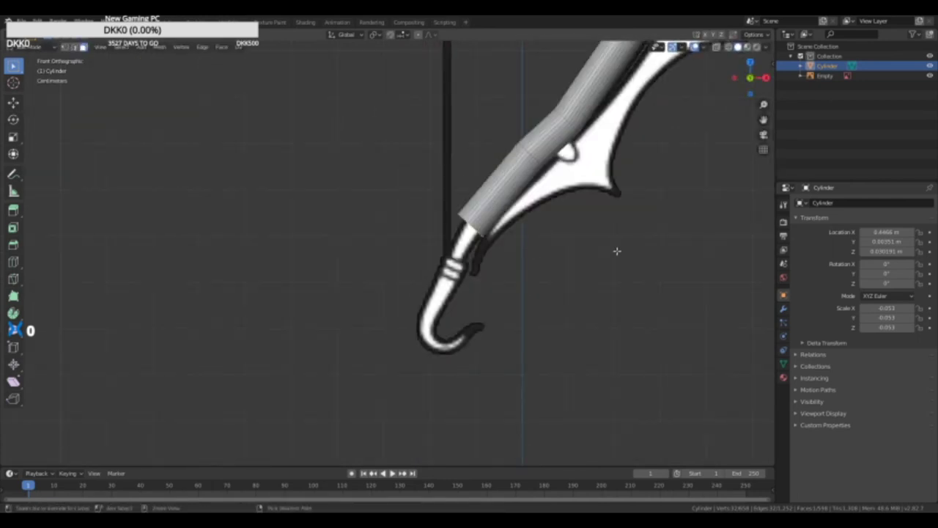
pyautogui.press('g')
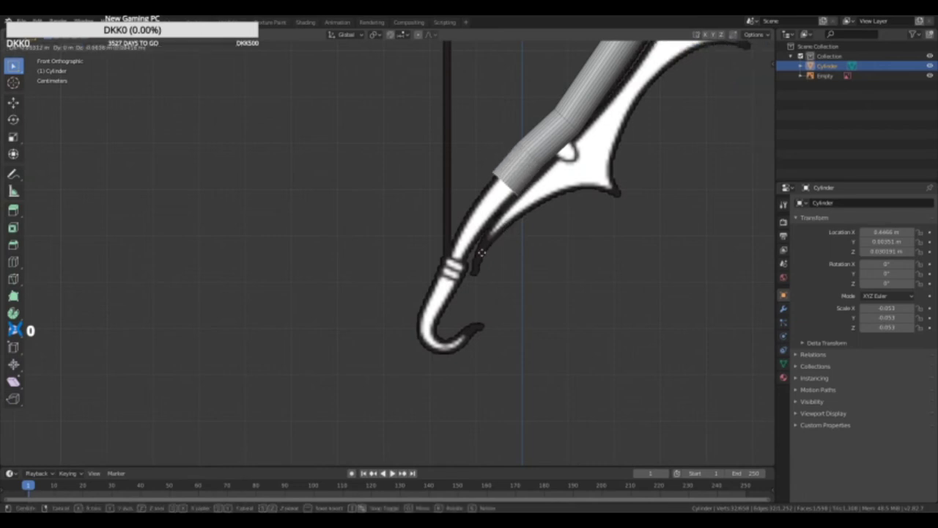
pyautogui.click(480, 255)
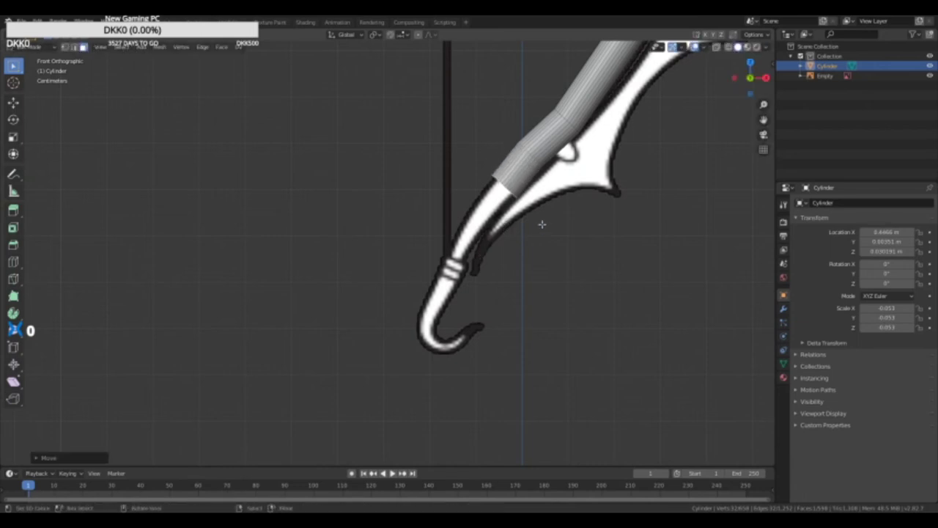
# Step: Undo the last limb segment and rotate the end face beside the third stud to the reference curve
pyautogui.moveTo(542, 220); pyautogui.dragTo(574, 201, button='middle')
pyautogui.press('s')
pyautogui.click(547, 209)
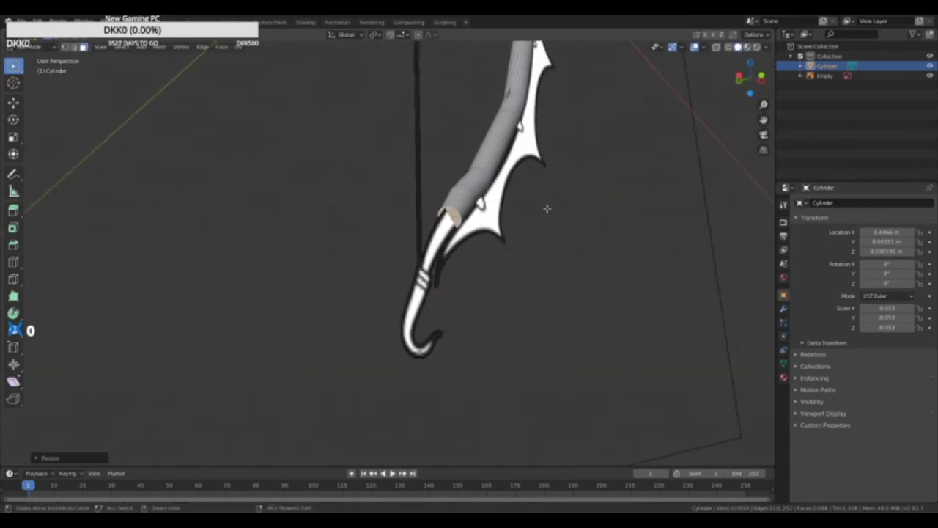
pyautogui.hotkey('ctrl', 'z')
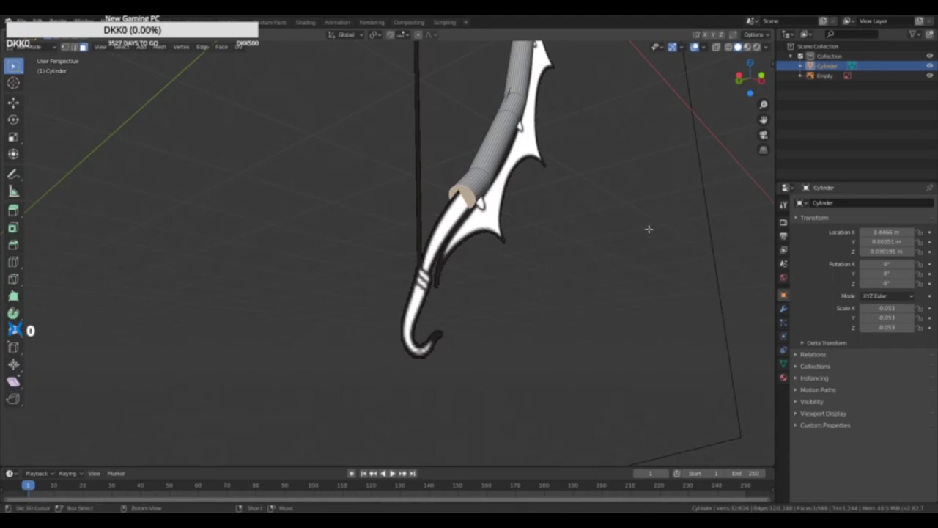
pyautogui.press('KP_1')
pyautogui.press('r')
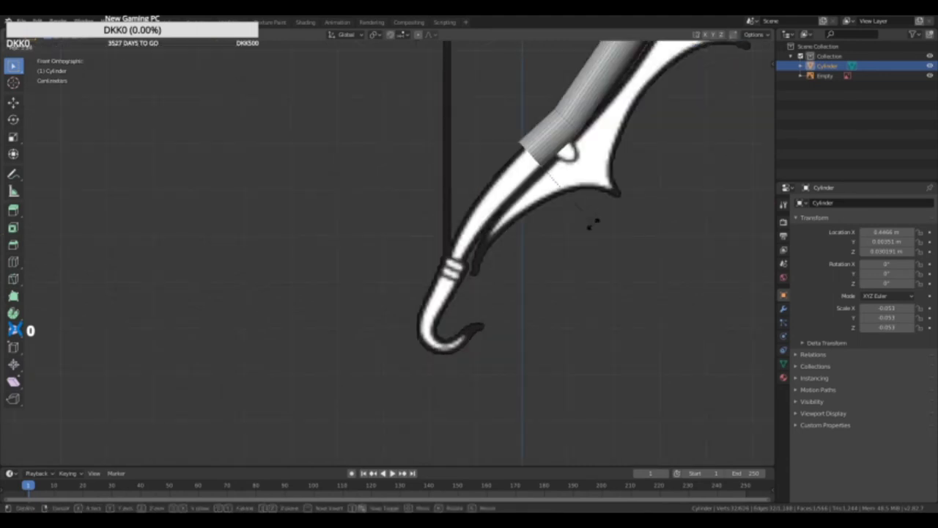
pyautogui.click(593, 228)
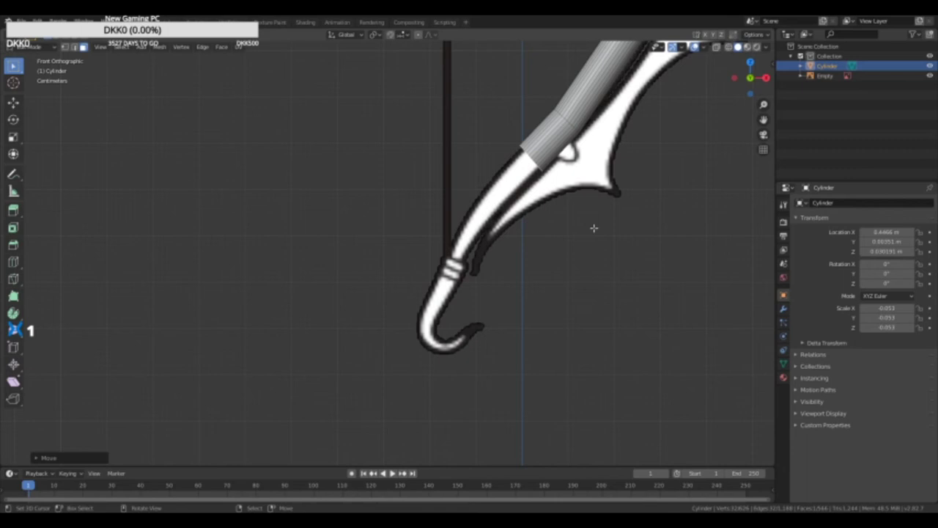
# Step: Extrude the limb a short way past the third stud along the reference and scale down its end face
pyautogui.press('e')
pyautogui.click(564, 255)
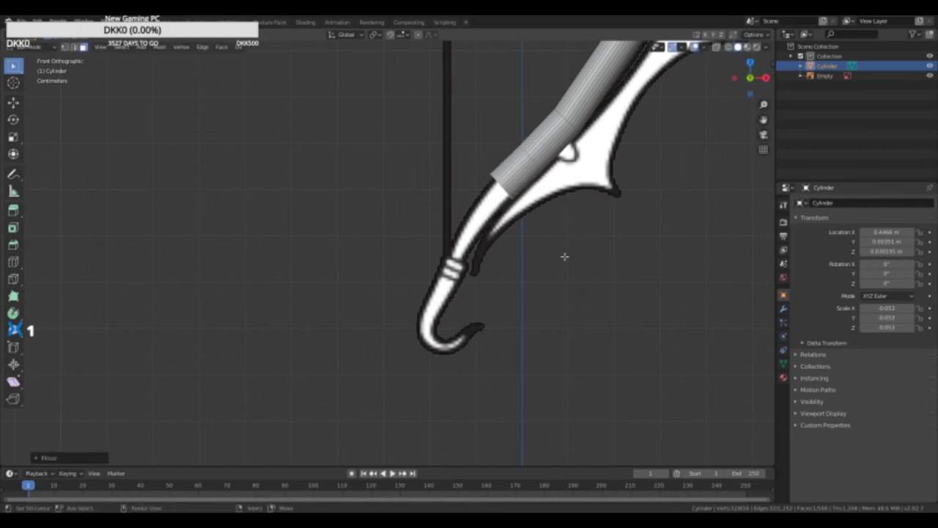
pyautogui.press('s')
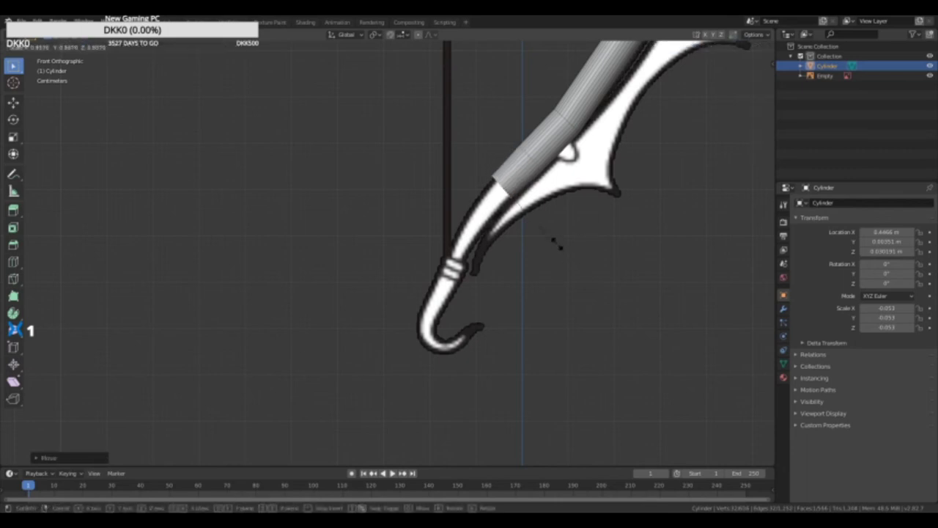
pyautogui.click(550, 236)
# Step: Extrude another limb segment toward the tip, then shrink and reposition its end face to fit the reference outline
pyautogui.press('e')
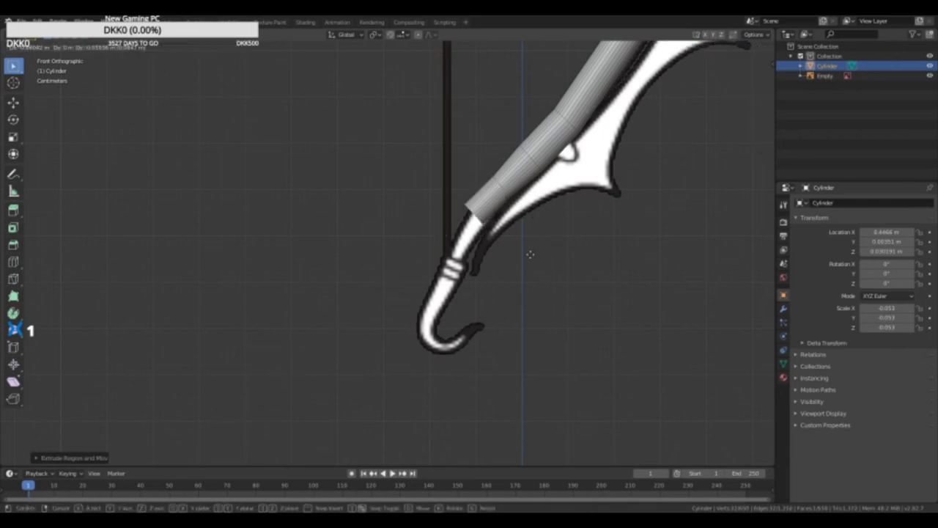
pyautogui.click(525, 273)
pyautogui.press('s')
pyautogui.click(519, 266)
pyautogui.press('g')
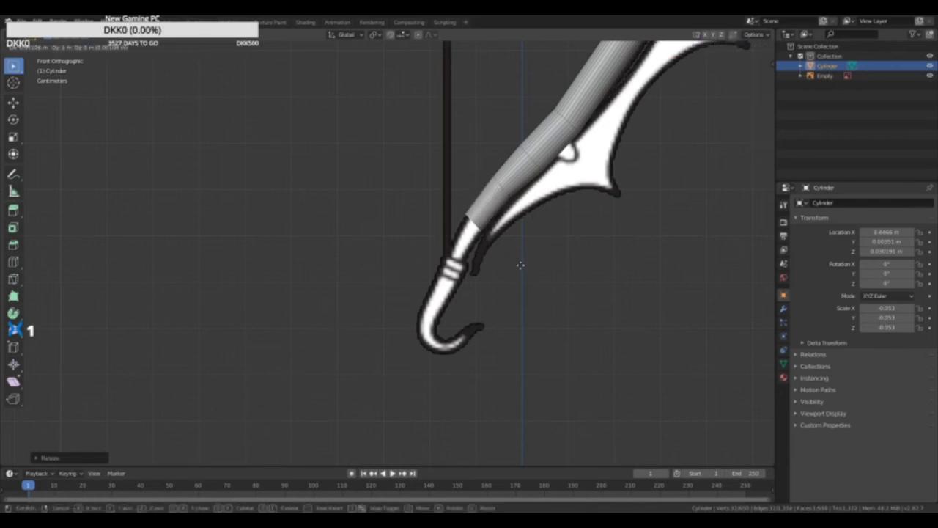
pyautogui.click(520, 264)
# Step: Extrude the limb down to the rings above the hooked tip, then rotate, scale and move its end face to match
pyautogui.press('e')
pyautogui.click(508, 290)
pyautogui.press('r')
pyautogui.click(528, 255)
pyautogui.press('s')
pyautogui.click(518, 250)
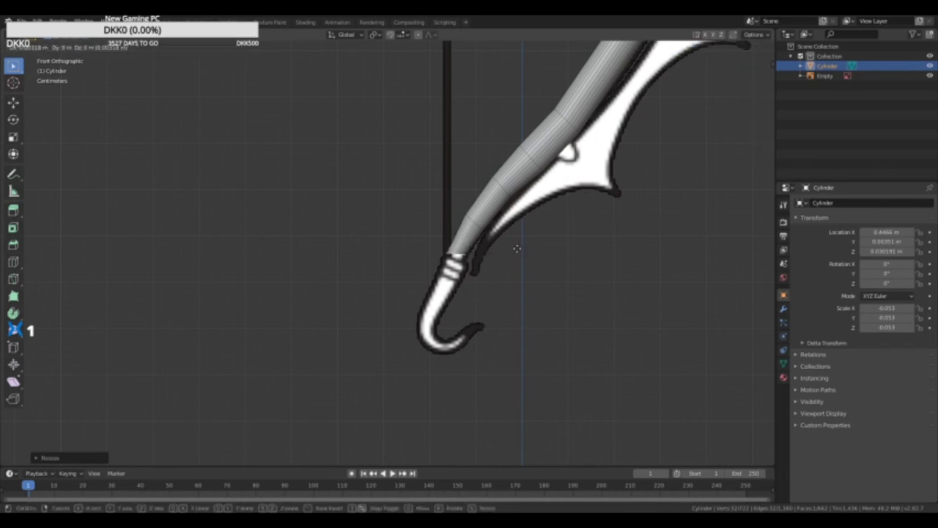
pyautogui.click(513, 265)
pyautogui.press('r')
pyautogui.click(513, 266)
# Step: Extrude the limb's end face at the rings above the hooked tip and save the file
pyautogui.press('e')
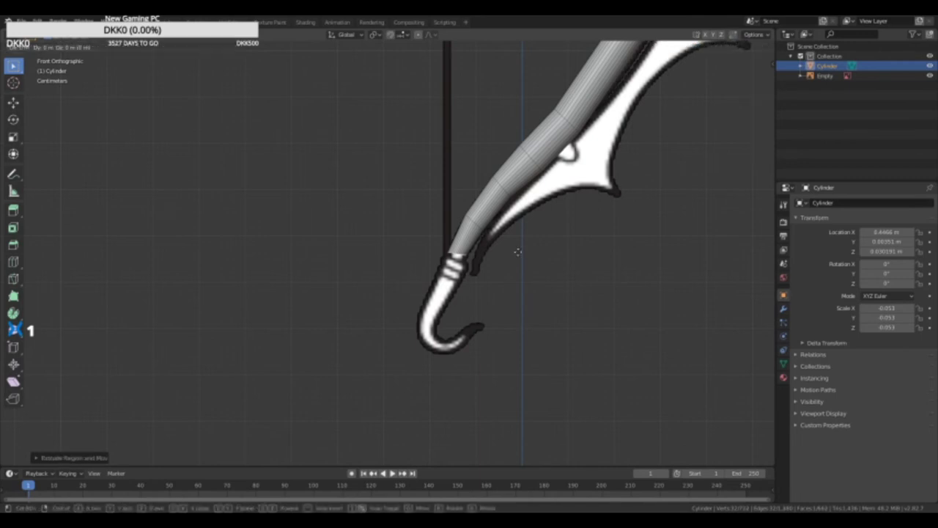
pyautogui.rightClick(517, 257)
pyautogui.press('s')
pyautogui.rightClick(507, 254)
pyautogui.moveTo(506, 256); pyautogui.dragTo(491, 244, button='middle')
pyautogui.click(21, 21)
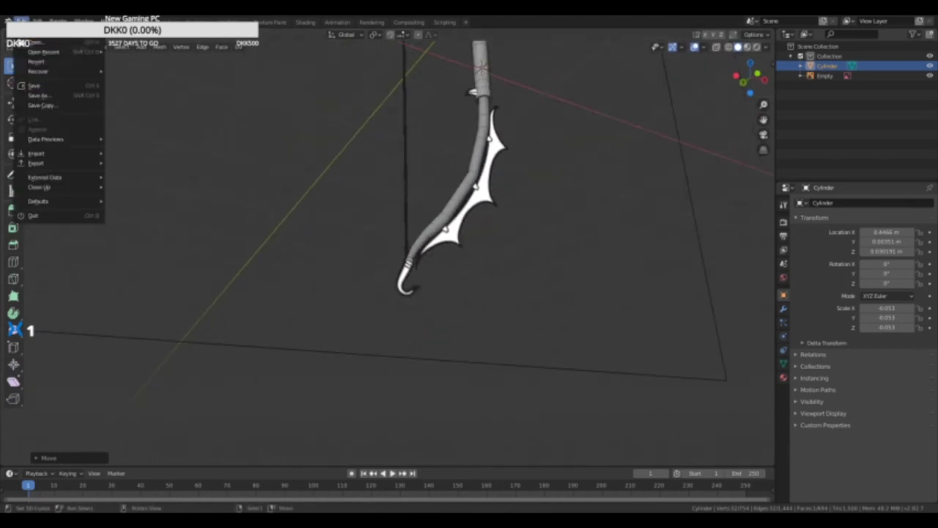
pyautogui.click(34, 85)
# Step: Try to extrude the round face at the base of the grip's upper spike
pyautogui.moveTo(431, 120); pyautogui.dragTo(462, 236, button='middle')
pyautogui.moveTo(523, 92); pyautogui.dragTo(511, 215, button='middle')
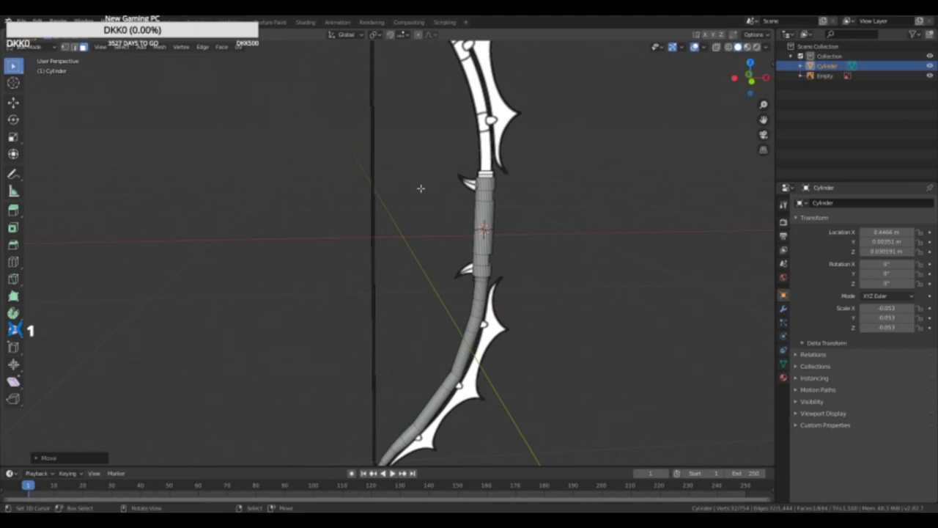
pyautogui.moveTo(421, 188); pyautogui.dragTo(452, 255, button='middle')
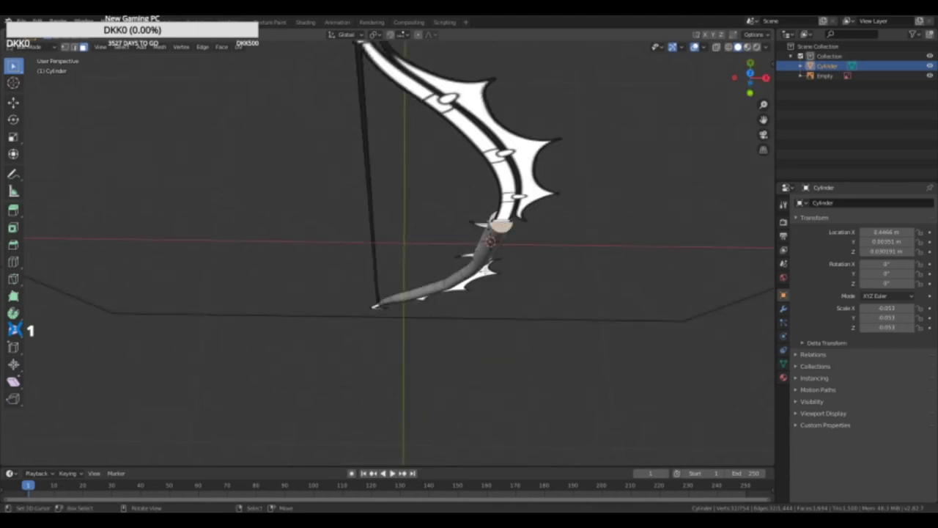
pyautogui.press('1')
pyautogui.scroll(5, 513, 138)
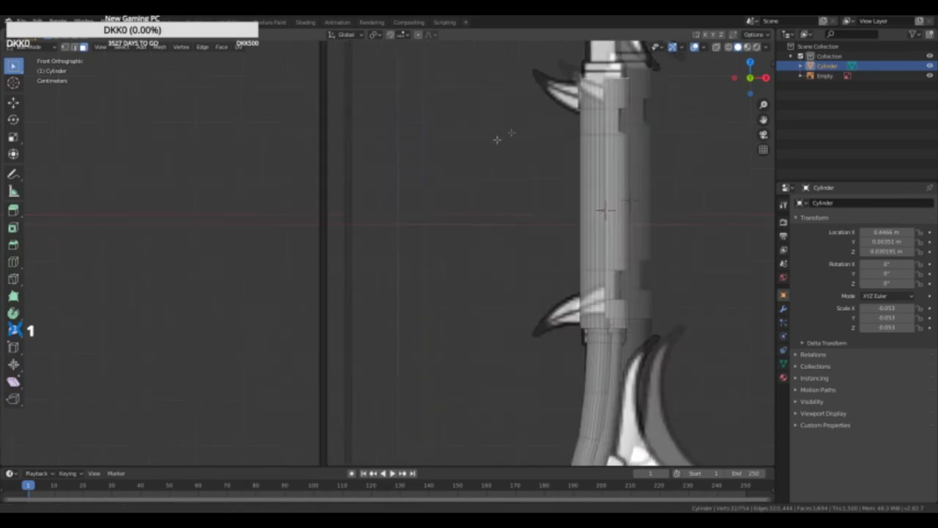
pyautogui.keyDown('shift'); pyautogui.moveTo(497, 139); pyautogui.dragTo(396, 321, button='middle'); pyautogui.keyUp('shift')
pyautogui.moveTo(518, 210); pyautogui.dragTo(484, 446, button='middle')
pyautogui.keyDown('shift'); pyautogui.moveTo(484, 445); pyautogui.dragTo(358, 216, button='middle'); pyautogui.keyUp('shift')
pyautogui.scroll(3, 509, 269)
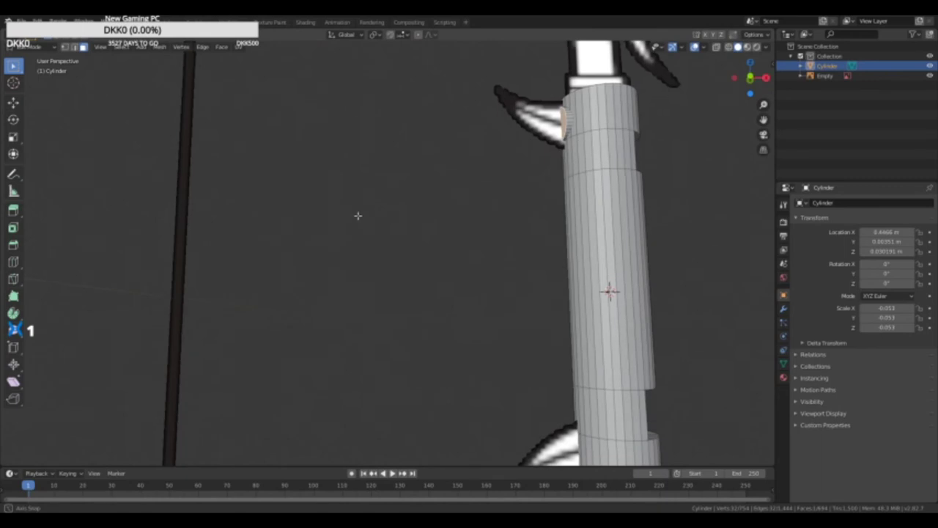
pyautogui.press('e')
pyautogui.click(362, 214)
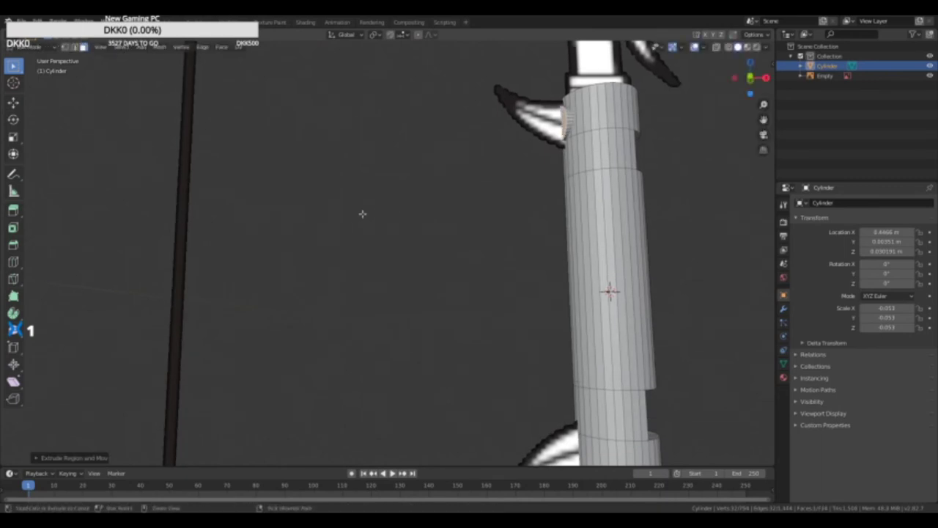
pyautogui.moveTo(364, 212); pyautogui.dragTo(501, 227, button='middle')
# Step: Place the 3D cursor at the grip's lower spike, add a cylinder there and rotate it about the global Y axis
pyautogui.keyDown('shift'); pyautogui.rightClick(500, 199); pyautogui.keyUp('shift')
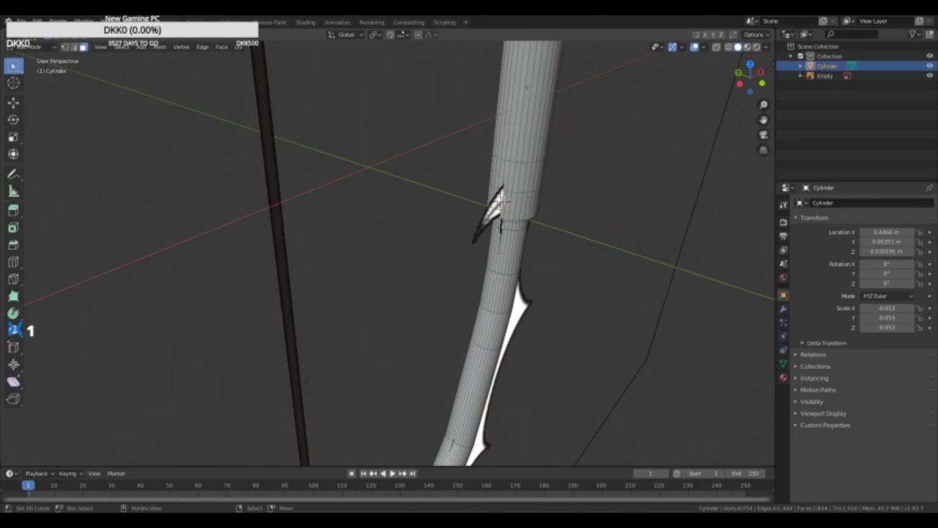
pyautogui.hotkey('shift', 'a')
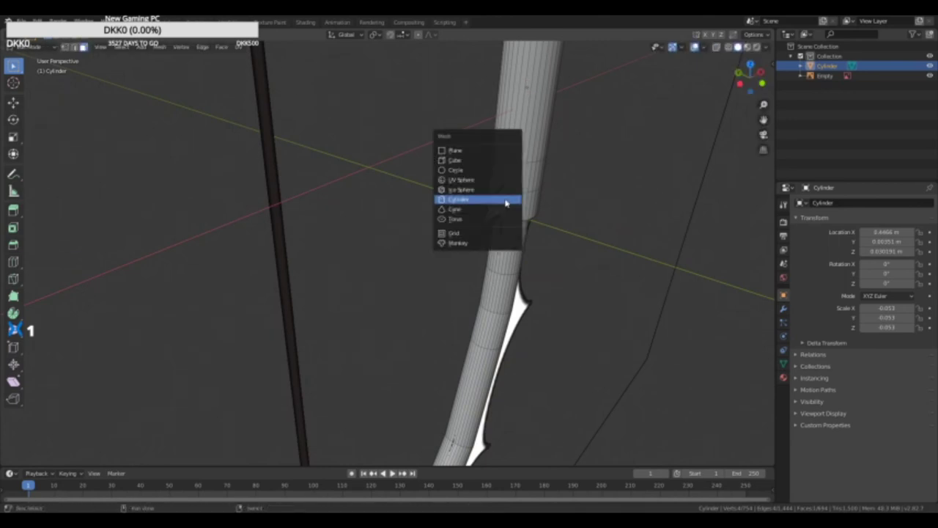
pyautogui.click(458, 199)
pyautogui.press('s')
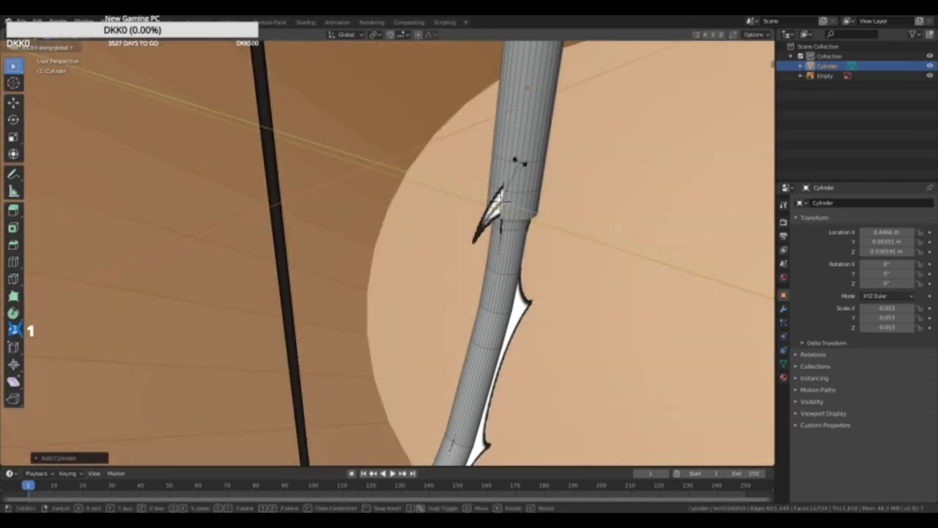
pyautogui.click(484, 260)
# Step: Scale the new cylinder down to about the size of the lower spike's base
pyautogui.press('s')
pyautogui.rightClick(390, 262)
pyautogui.press('s')
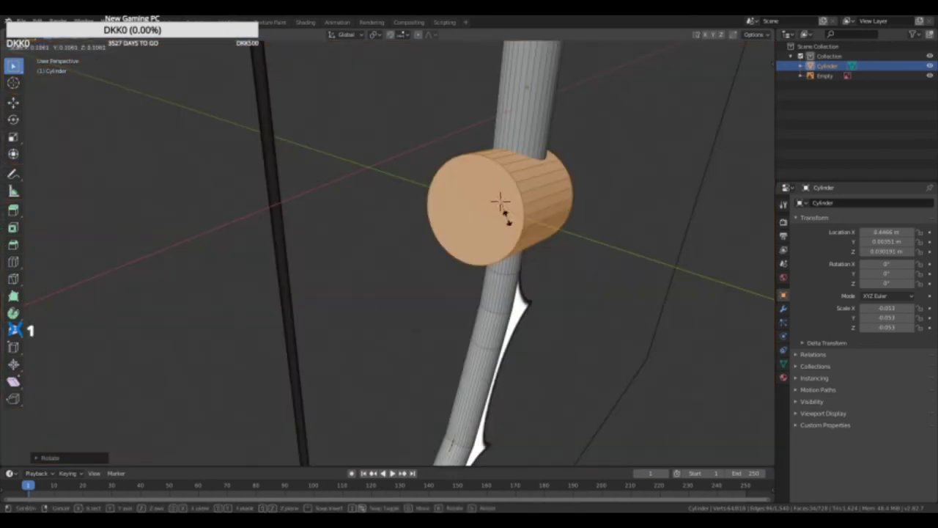
pyautogui.click(529, 211)
pyautogui.press('s')
pyautogui.click(535, 213)
# Step: Flatten the cylinder into a thin disc and move it against the grip at the lower spike's base in front view
pyautogui.moveTo(567, 232); pyautogui.dragTo(527, 235, button='middle')
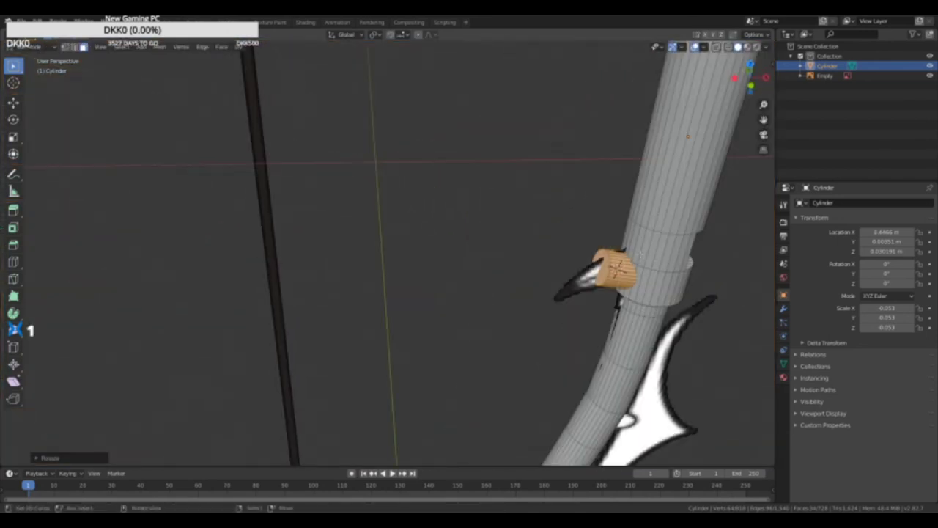
pyautogui.moveTo(654, 266); pyautogui.dragTo(628, 254, button='middle')
pyautogui.press('KP_1')
pyautogui.keyDown('shift'); pyautogui.moveTo(613, 212); pyautogui.dragTo(505, 203, button='middle'); pyautogui.keyUp('shift')
pyautogui.press('r')
pyautogui.press('s')
pyautogui.click(567, 200)
pyautogui.press('r')
pyautogui.click(558, 194)
pyautogui.press('g')
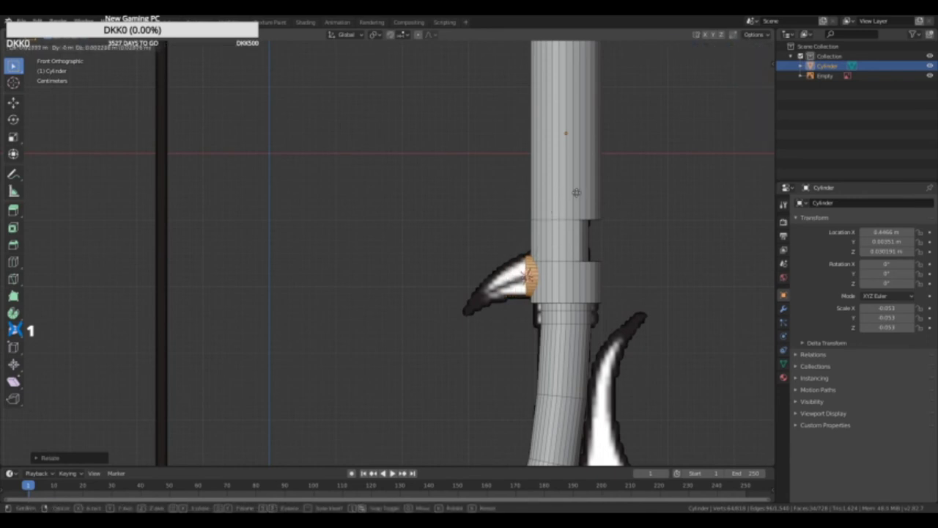
pyautogui.click(579, 192)
# Step: Scale down the disc at the lower spike and move it along the X axis into the grip's surface
pyautogui.moveTo(579, 192); pyautogui.dragTo(620, 220, button='middle')
pyautogui.scroll(-3, 461, 260)
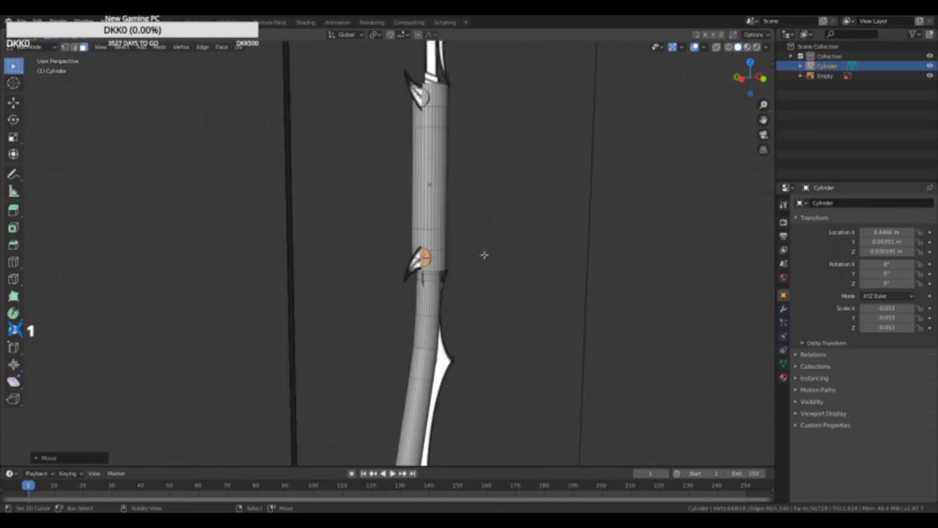
pyautogui.scroll(2, 484, 254)
pyautogui.scroll(2, 487, 253)
pyautogui.press('g')
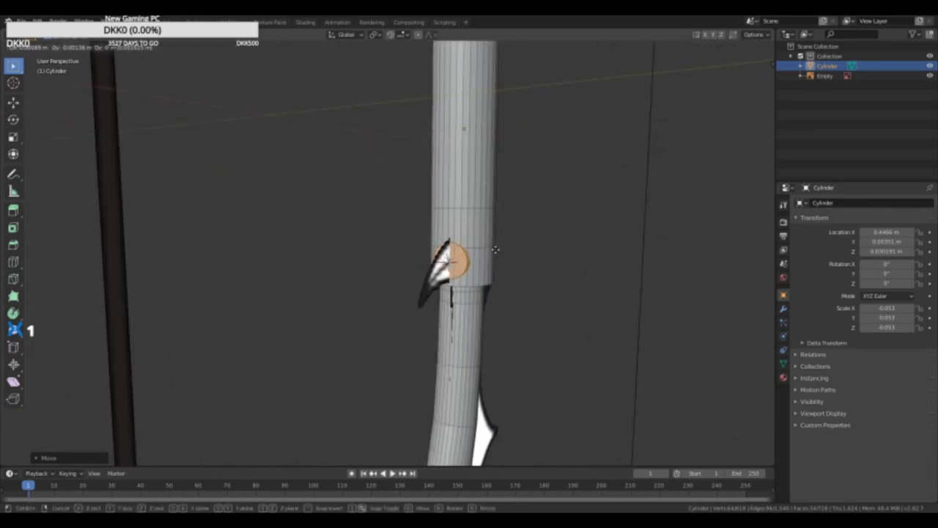
pyautogui.press('s')
pyautogui.click(486, 254)
pyautogui.press('g')
pyautogui.press('y')
pyautogui.press('x')
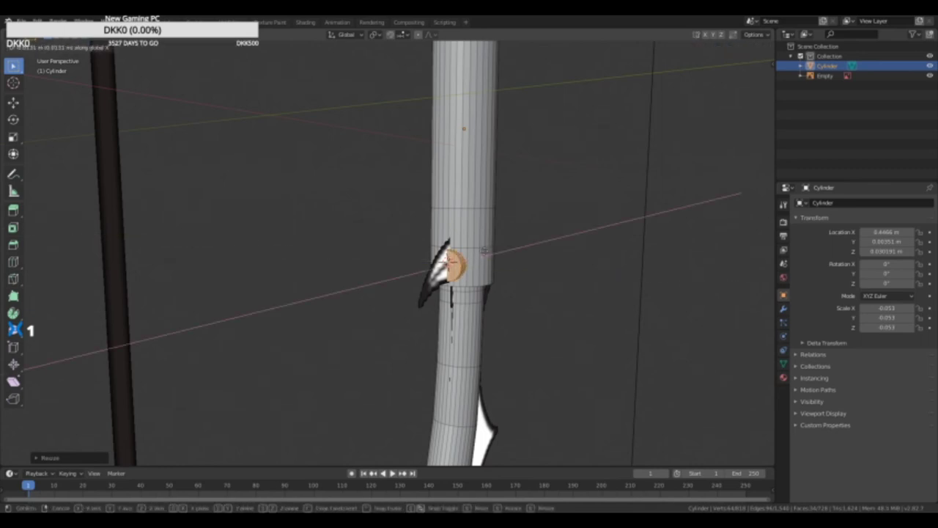
pyautogui.click(484, 249)
# Step: Move the disc up along the Z axis to line it up with the lower spike's base
pyautogui.moveTo(484, 250); pyautogui.dragTo(404, 261, button='middle')
pyautogui.moveTo(550, 280); pyautogui.dragTo(524, 268, button='middle')
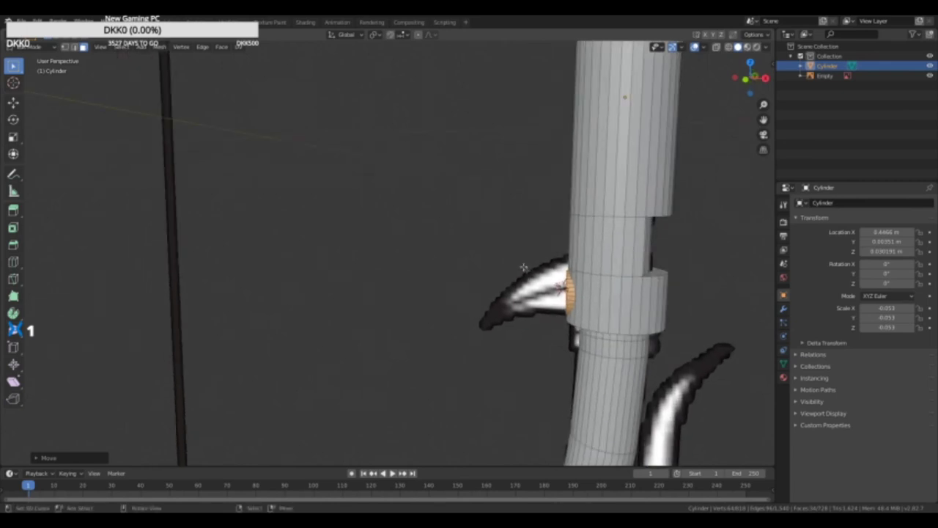
pyautogui.scroll(3, 560, 285)
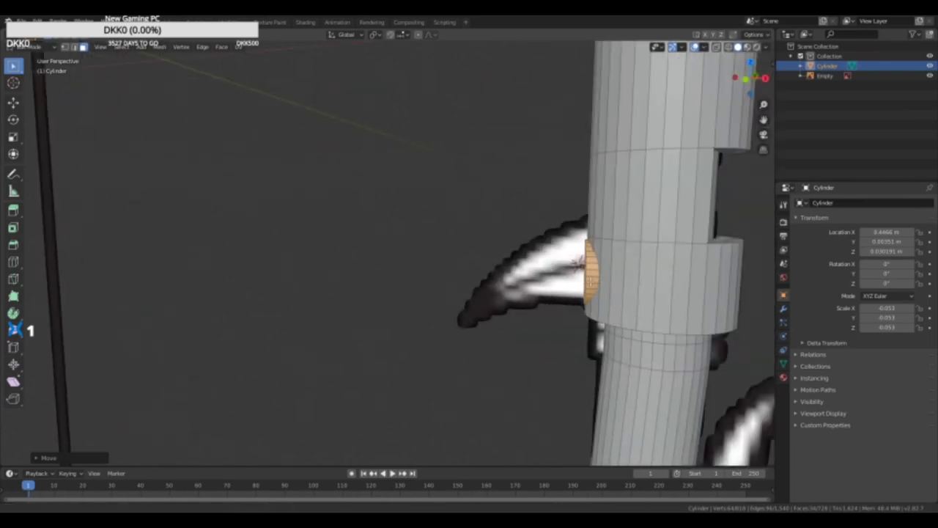
pyautogui.press('g')
pyautogui.press('z')
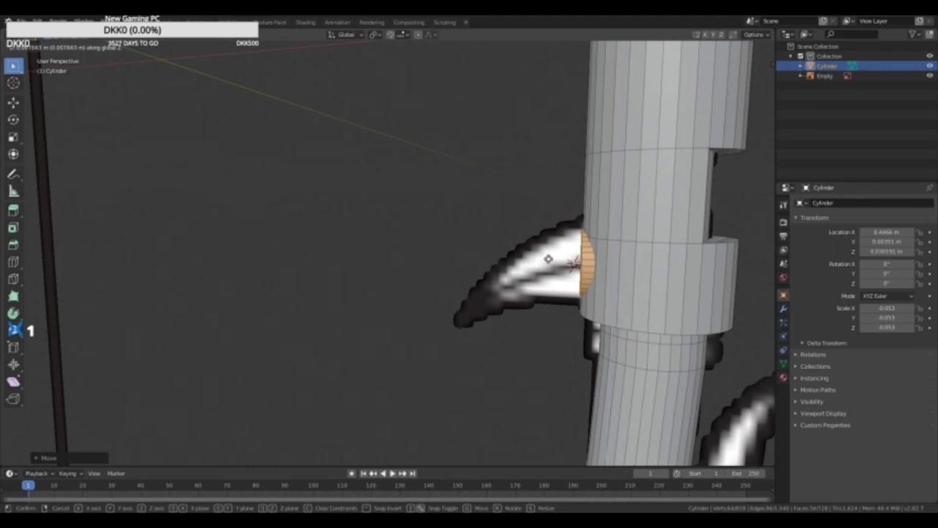
pyautogui.click(547, 260)
# Step: Select the disc's outer face and move it along the X axis to adjust how far it protrudes from the grip
pyautogui.moveTo(546, 260); pyautogui.dragTo(578, 251, button='middle')
pyautogui.rightClick(539, 244)
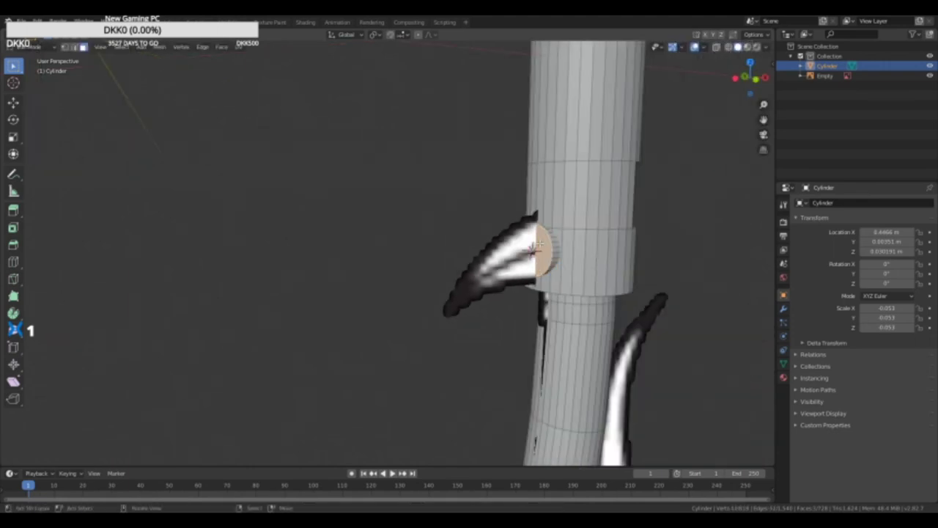
pyautogui.press('g')
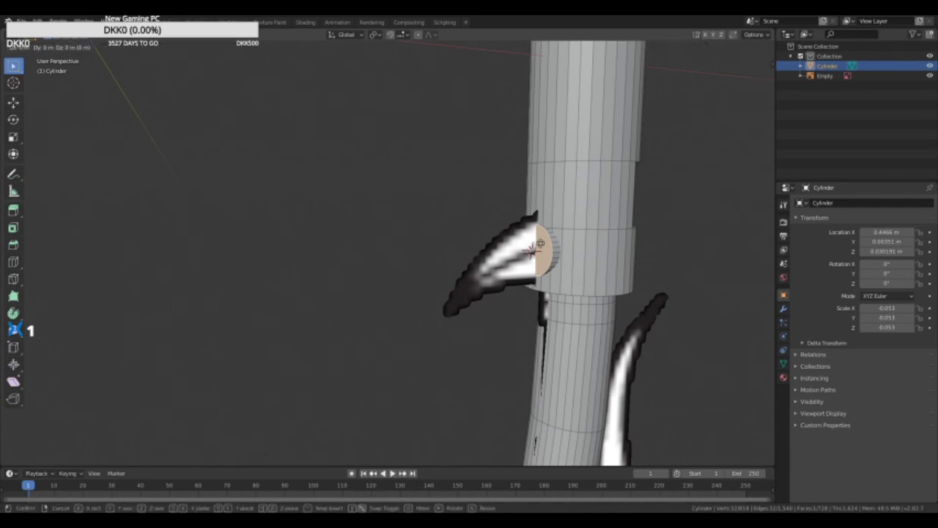
pyautogui.press('y')
pyautogui.press('x')
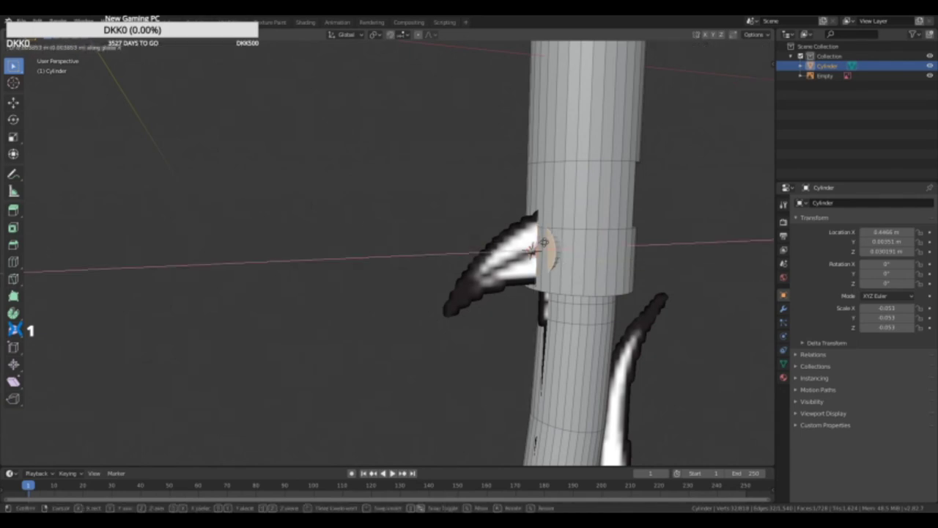
pyautogui.click(543, 242)
pyautogui.moveTo(555, 245)
pyautogui.mouseDown(button='middle')
pyautogui.moveTo(516, 248)
pyautogui.moveTo(560, 254)
pyautogui.mouseUp(button='middle')
pyautogui.press('g')
pyautogui.press('x')
pyautogui.click(531, 246)
pyautogui.press('g')
pyautogui.press('x')
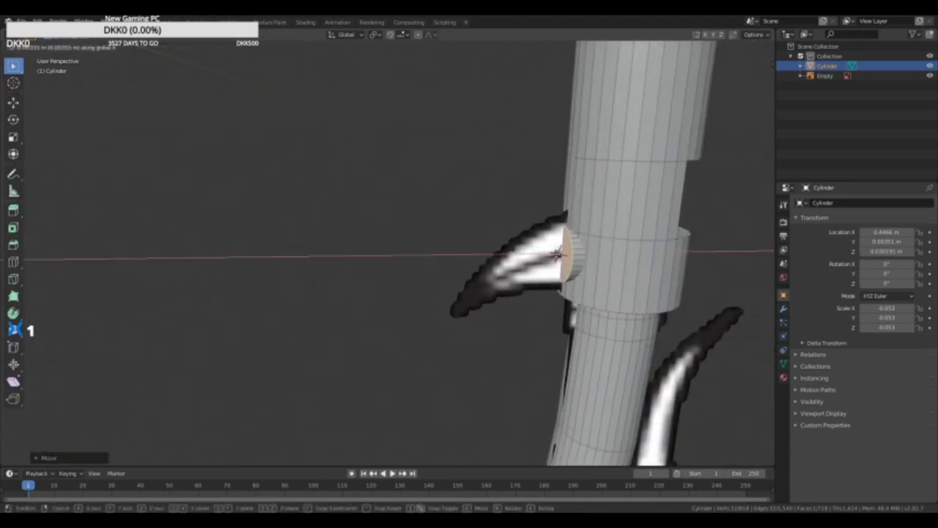
pyautogui.click(557, 253)
# Step: Select the grip's top face and inset it slightly in front view, below the upper limb
pyautogui.moveTo(558, 253)
pyautogui.mouseDown(button='middle')
pyautogui.moveTo(574, 261)
pyautogui.moveTo(498, 283)
pyautogui.moveTo(515, 251)
pyautogui.moveTo(548, 241)
pyautogui.mouseUp(button='middle')
pyautogui.scroll(2, 516, 251)
pyautogui.press('Tab')
pyautogui.scroll(-4, 549, 241)
pyautogui.moveTo(576, 203); pyautogui.dragTo(532, 247, button='middle')
pyautogui.press('Tab')
pyautogui.click(482, 204)
pyautogui.press('KP_1')
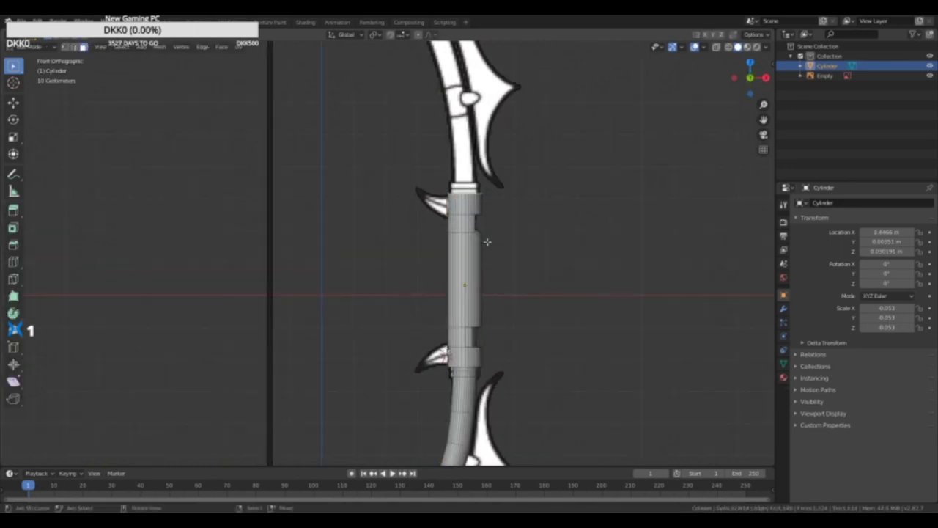
pyautogui.scroll(2, 505, 221)
pyautogui.keyDown('shift'); pyautogui.moveTo(543, 167); pyautogui.dragTo(508, 267, button='middle'); pyautogui.keyUp('shift')
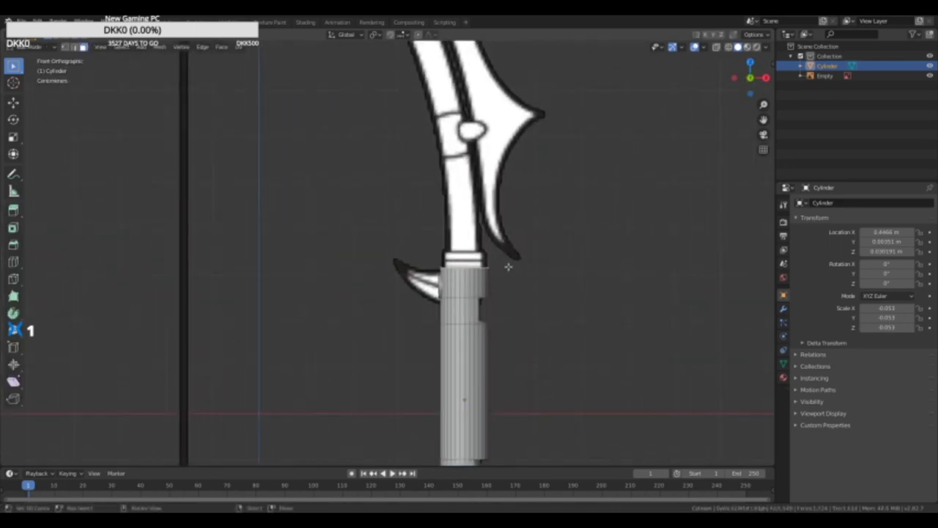
pyautogui.press('i')
pyautogui.click(513, 258)
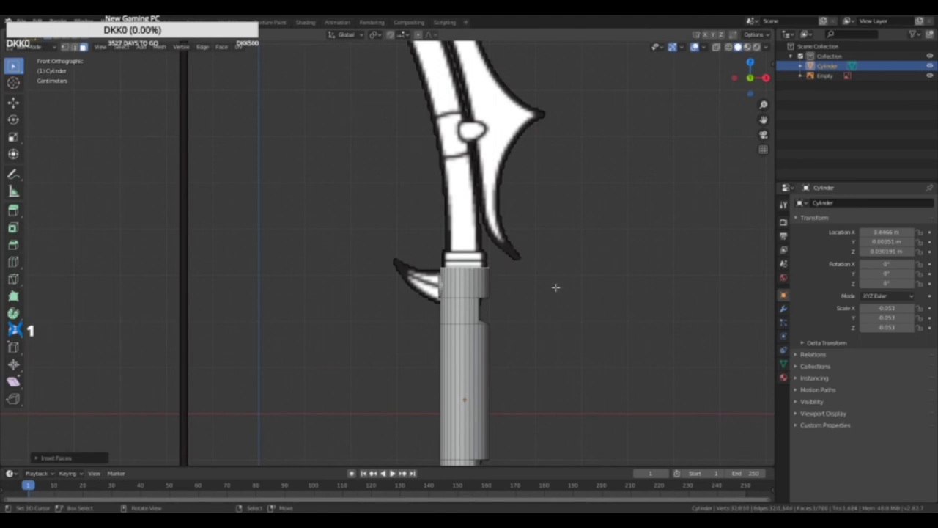
# Step: Scale the grip's top face and extrude it upward in two short sections to form the collar below the upper limb
pyautogui.press('s')
pyautogui.click(542, 281)
pyautogui.press('e')
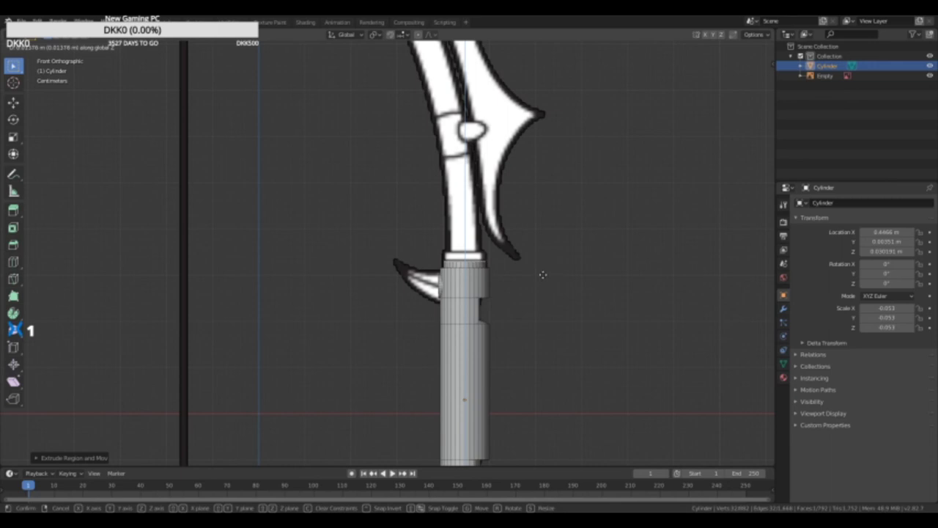
pyautogui.click(543, 274)
pyautogui.press('e')
pyautogui.click(544, 266)
# Step: Save the bow file
pyautogui.scroll(-3, 539, 268)
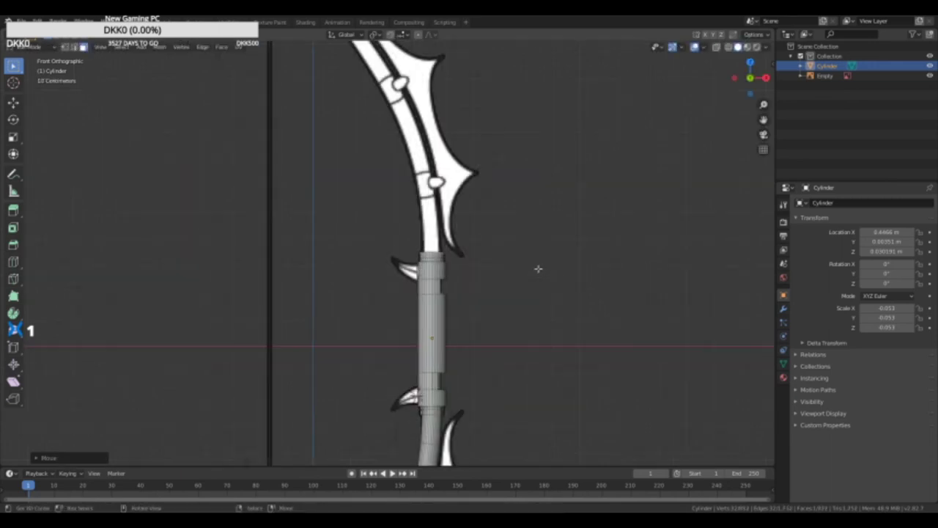
pyautogui.scroll(-2, 505, 277)
pyautogui.hotkey('alt', 'z')
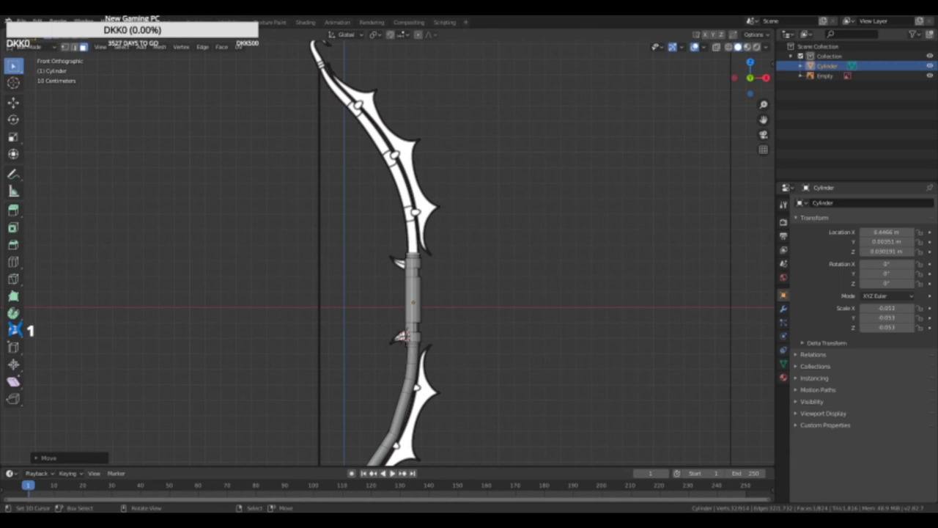
pyautogui.scroll(7, 243, 56)
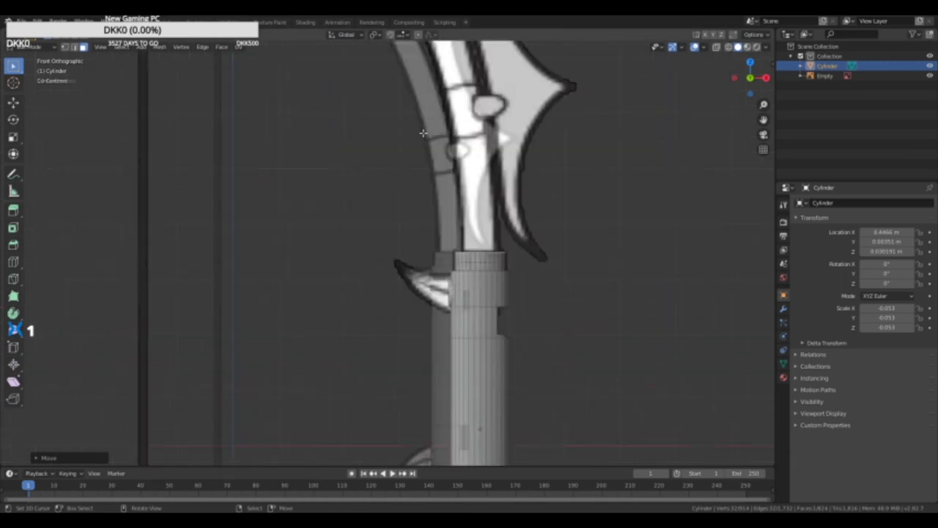
pyautogui.click(21, 21)
pyautogui.click(38, 85)
# Step: In front view, extrude the collar's top face up to the upper limb's first band and rotate it to follow the curve
pyautogui.moveTo(543, 147); pyautogui.dragTo(527, 165, button='middle')
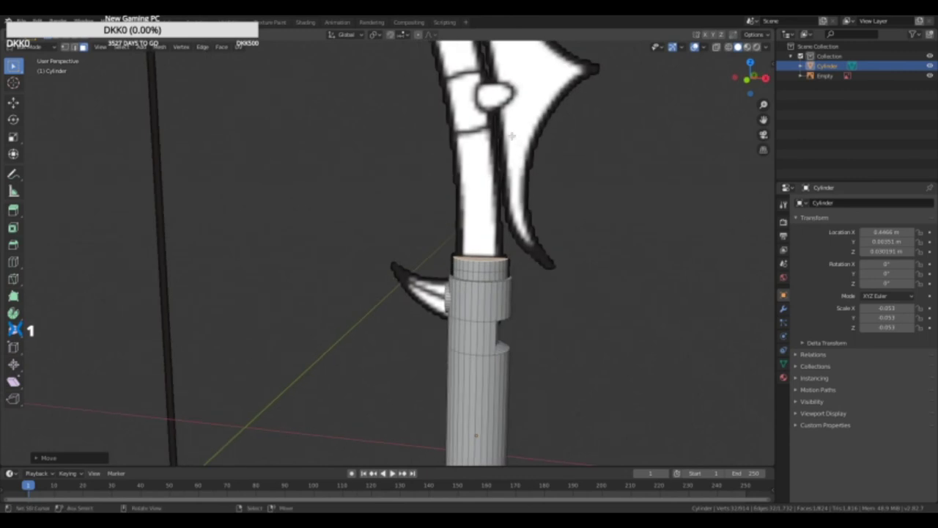
pyautogui.press('KP_1')
pyautogui.press('e')
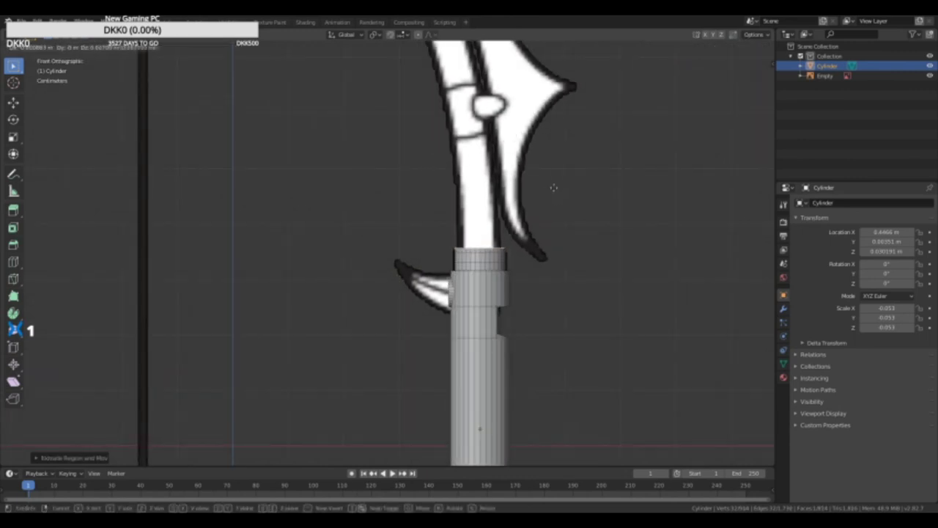
pyautogui.click(523, 82)
pyautogui.press('r')
pyautogui.click(493, 52)
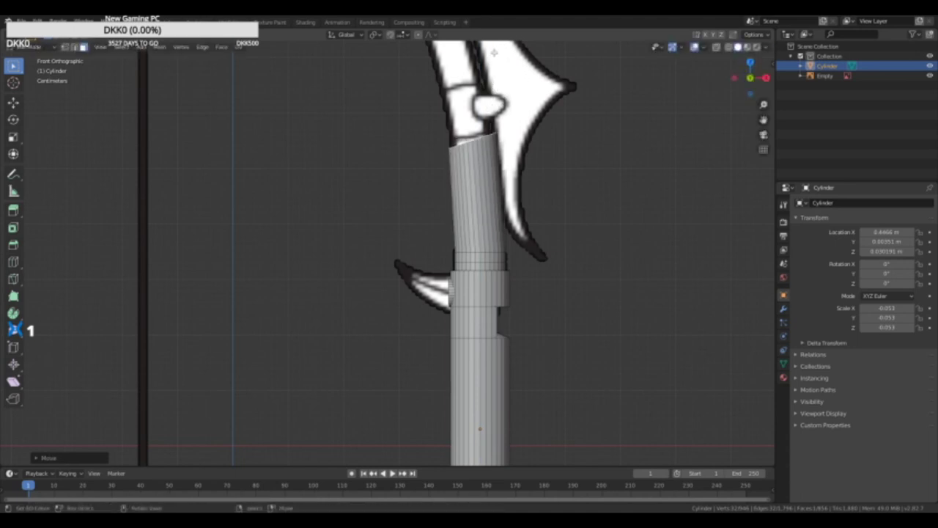
# Step: Extrude a short section across the upper limb's first band and rotate its end face to match the reference
pyautogui.press('e')
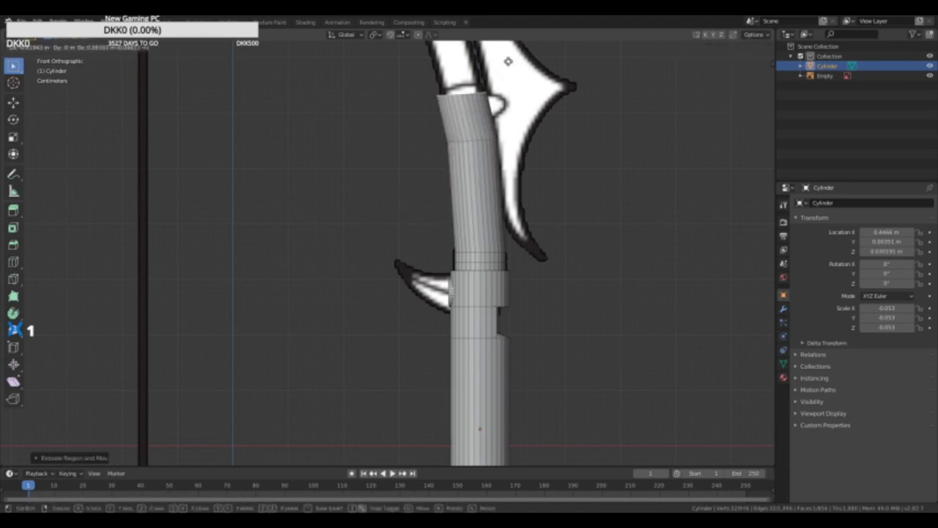
pyautogui.rightClick(499, 437)
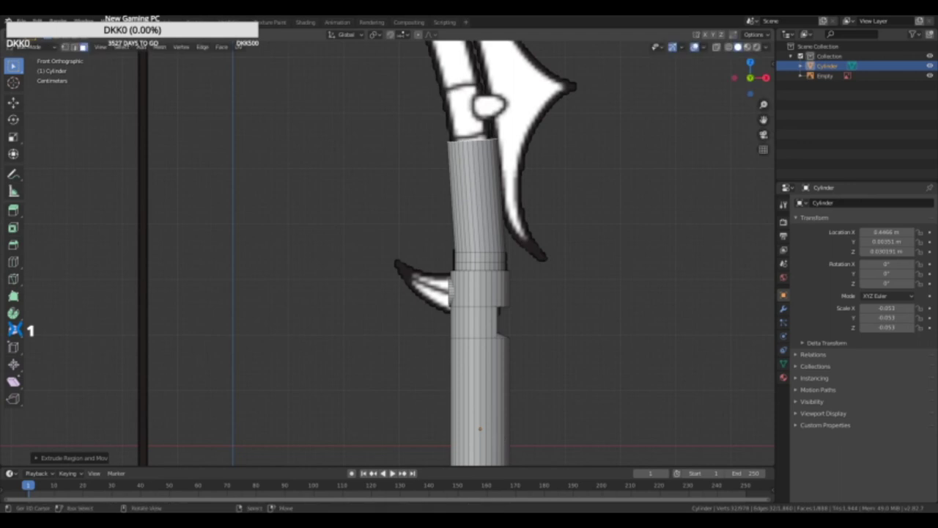
pyautogui.scroll(-1, 517, 140)
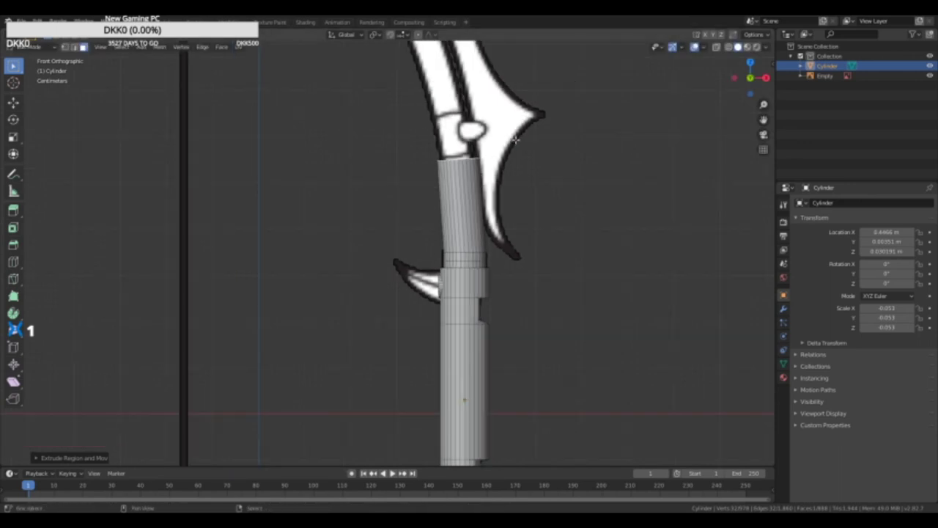
pyautogui.keyDown('shift'); pyautogui.moveTo(517, 140); pyautogui.dragTo(506, 352, button='middle'); pyautogui.keyUp('shift')
pyautogui.press('e')
pyautogui.click(495, 303)
pyautogui.press('r')
pyautogui.click(485, 281)
# Step: Extrude the upper limb to its second band, rotate the end face along the curve, and extrude a short section across the band
pyautogui.press('e')
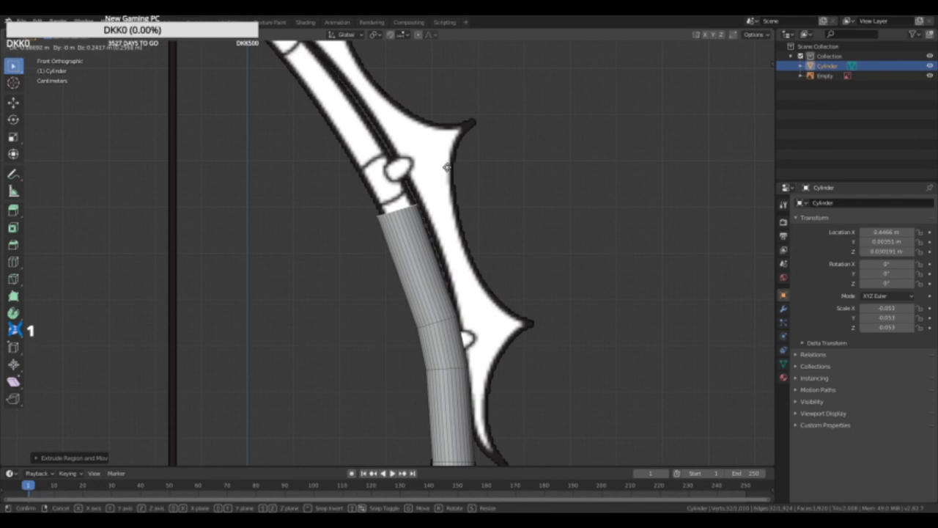
pyautogui.click(445, 165)
pyautogui.press('r')
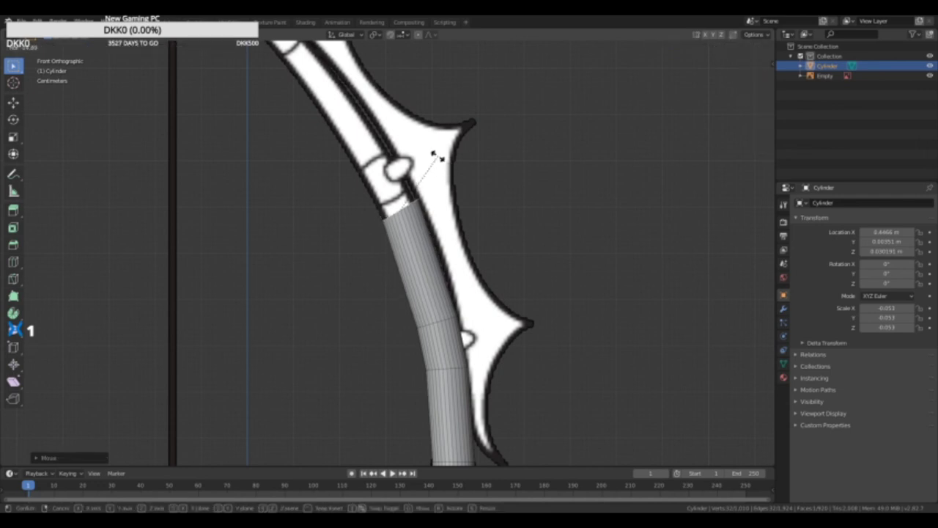
pyautogui.click(436, 155)
pyautogui.scroll(-3, 445, 161)
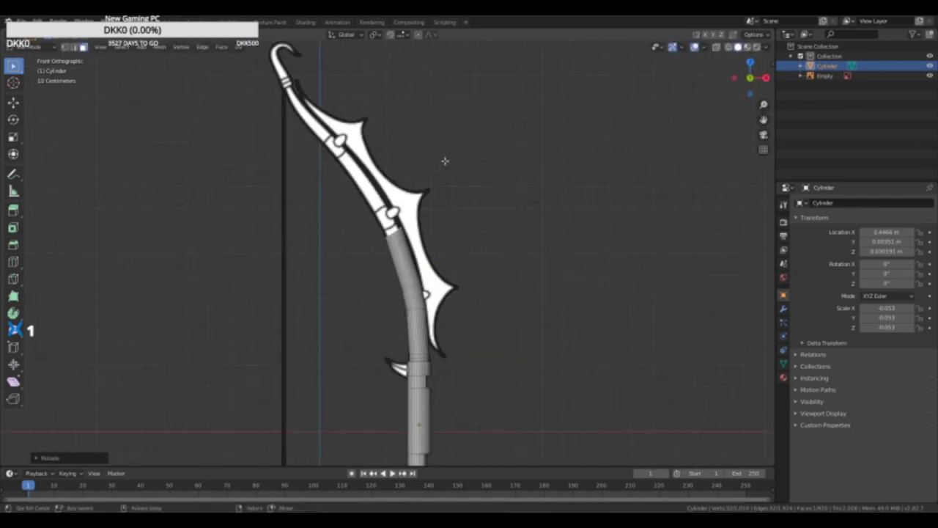
pyautogui.press('e')
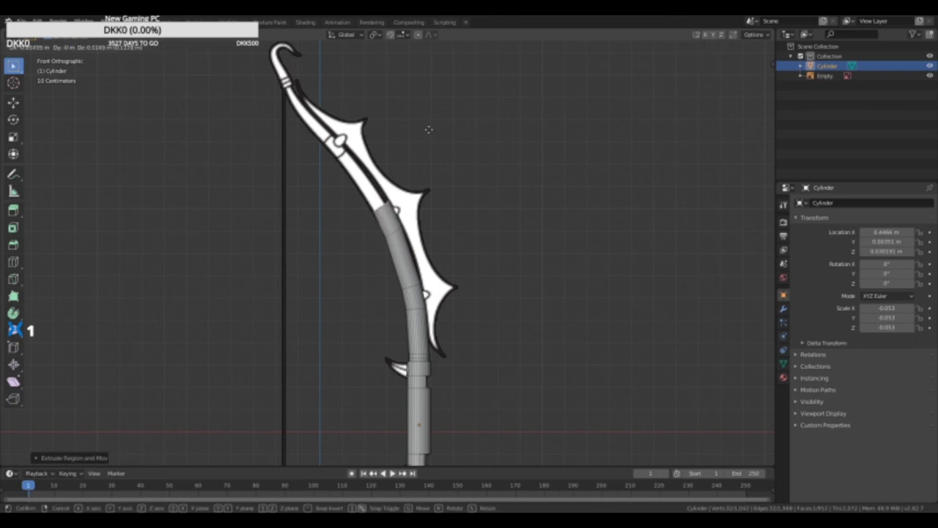
pyautogui.click(427, 123)
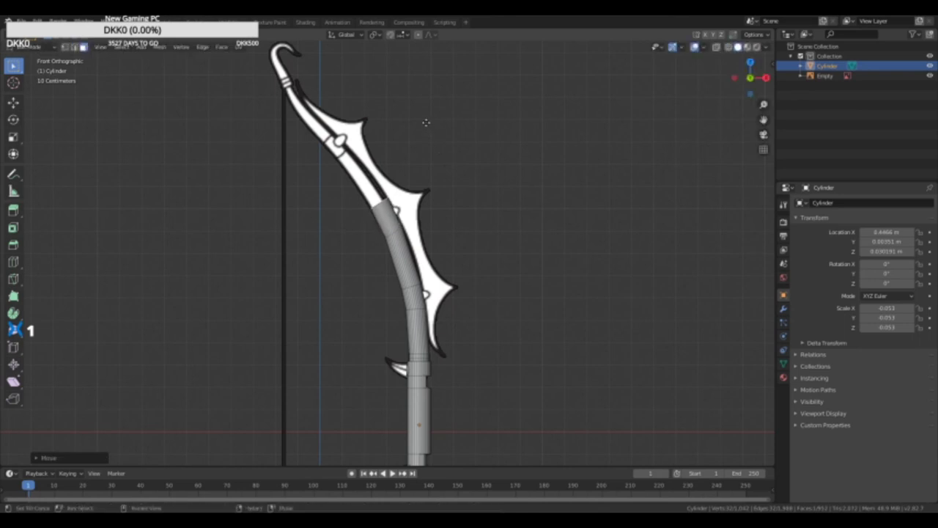
pyautogui.keyDown('shift'); pyautogui.moveTo(426, 123); pyautogui.dragTo(512, 155, button='middle'); pyautogui.keyUp('shift')
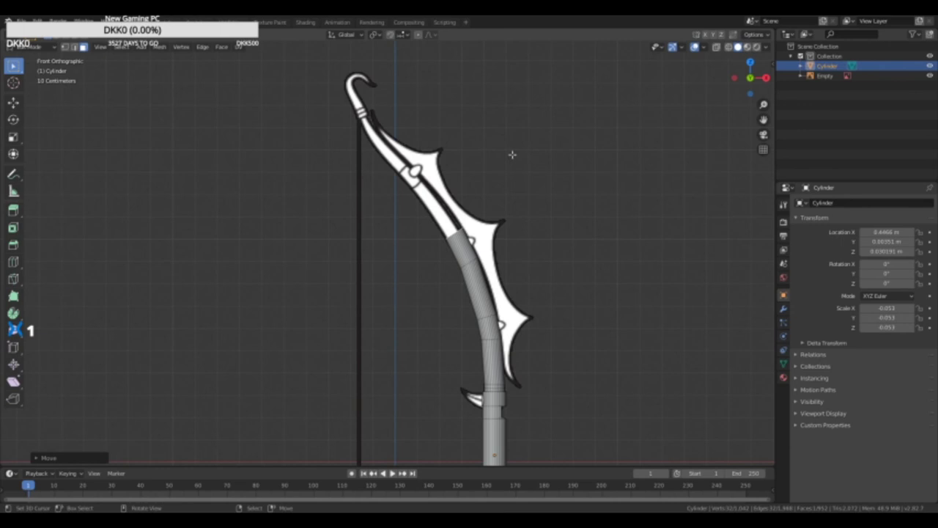
# Step: Extrude the upper limb to its third band, then rotate and scale the end face to fit the reference
pyautogui.press('e')
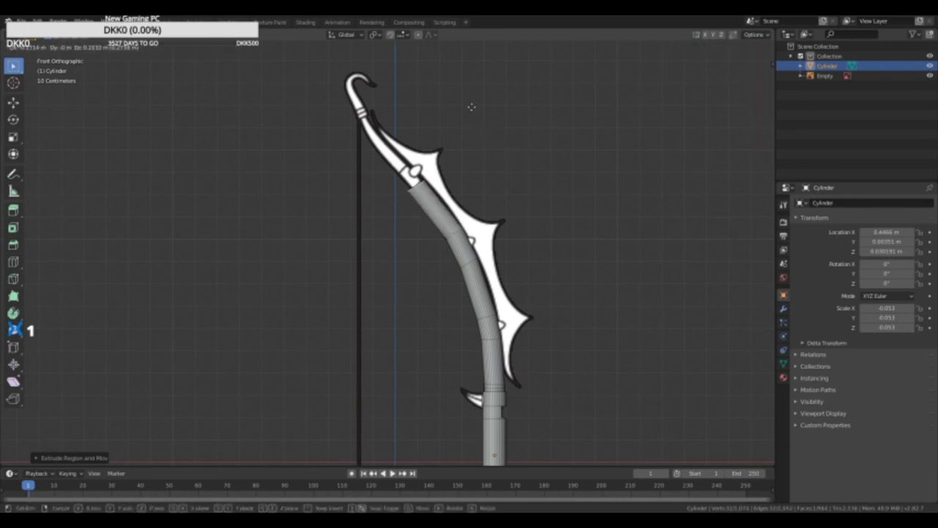
pyautogui.click(470, 99)
pyautogui.press('r')
pyautogui.click(442, 79)
pyautogui.press('s')
pyautogui.click(434, 89)
# Step: Extrude a short section across the upper limb's third band and scale its end face
pyautogui.press('e')
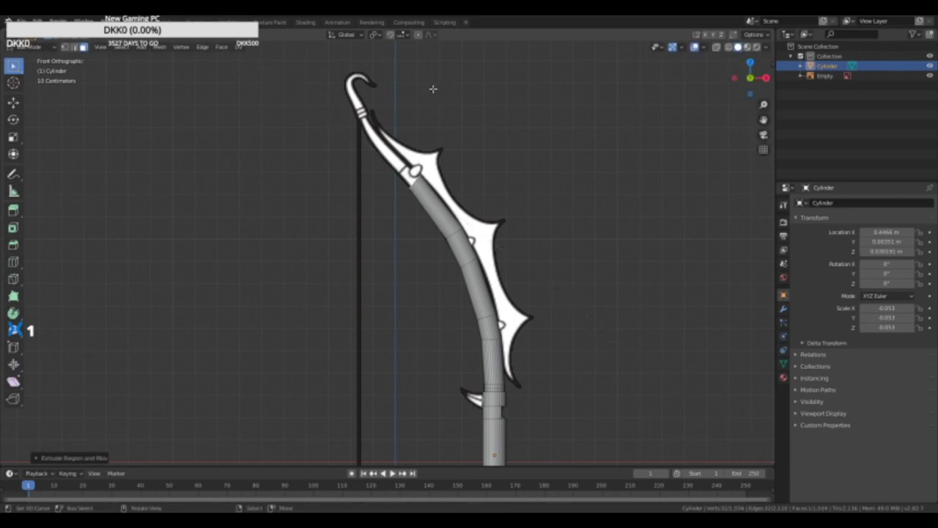
pyautogui.press('e')
pyautogui.click(414, 71)
pyautogui.press('s')
pyautogui.click(438, 91)
# Step: Extrude the upper limb from the third band toward the tip, scaling and positioning the end face to fit the reference
pyautogui.press('e')
pyautogui.click(438, 92)
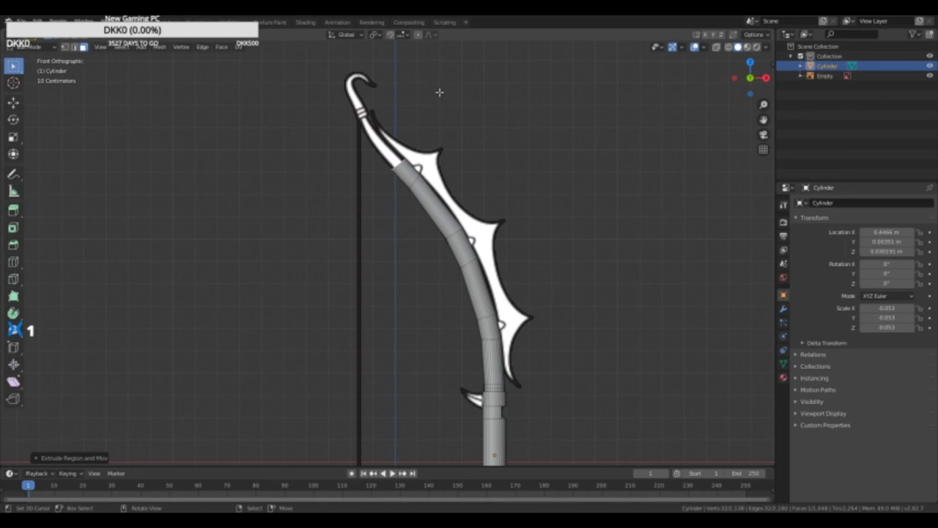
pyautogui.press('g')
pyautogui.click(412, 70)
pyautogui.press('e')
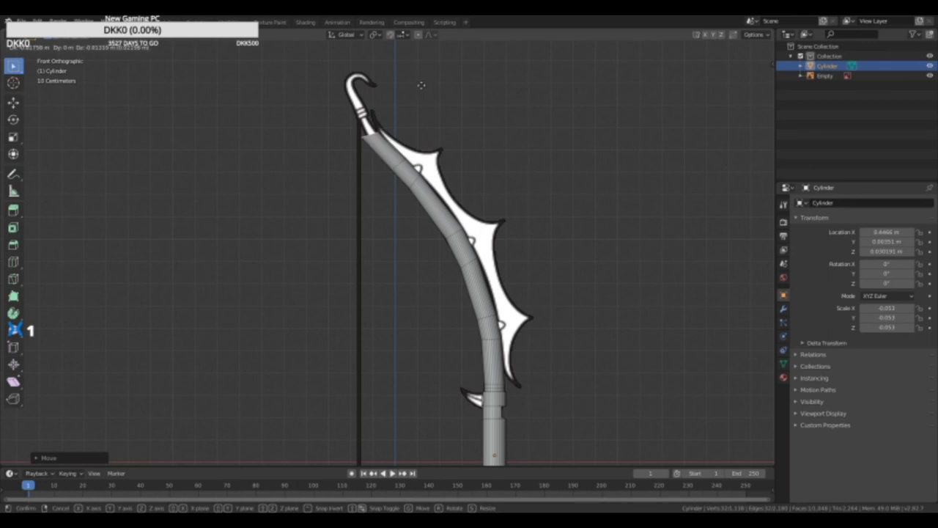
pyautogui.click(421, 84)
pyautogui.press('s')
pyautogui.click(407, 84)
pyautogui.press('g')
pyautogui.click(407, 85)
# Step: Extrude a tapered section up to the rings below the tip hook, scaling down and rotating its end face
pyautogui.press('e')
pyautogui.click(403, 71)
pyautogui.press('s')
pyautogui.click(371, 74)
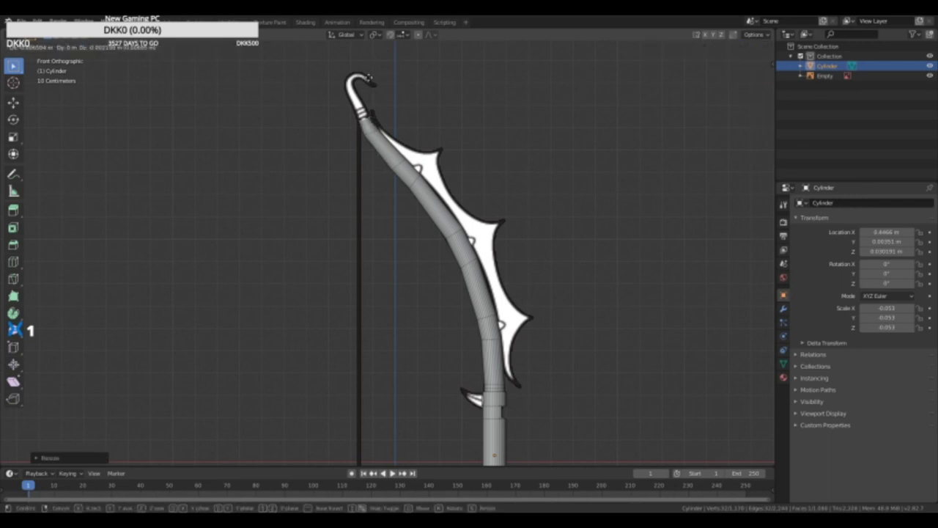
pyautogui.press('s')
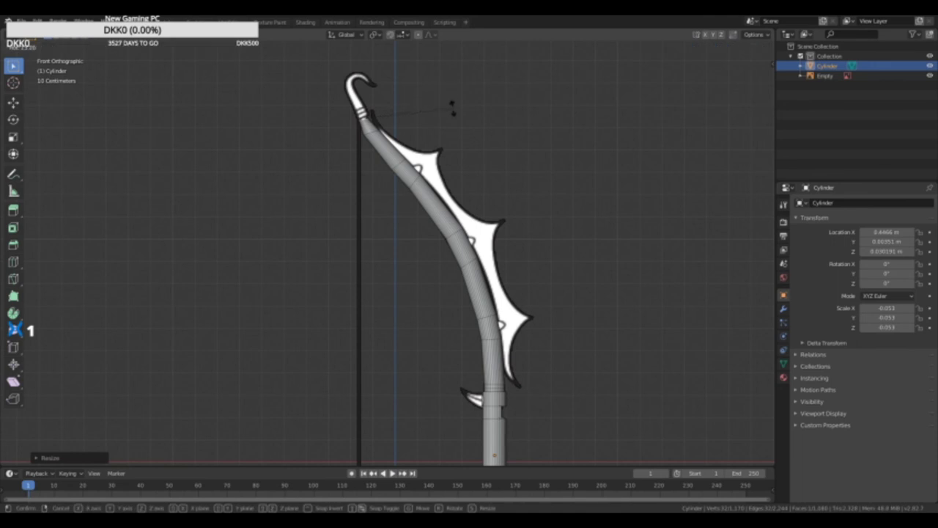
pyautogui.click(451, 106)
# Step: Undo the latest adjustments to the tapered section's end face and move the face into line with the rings
pyautogui.press('s')
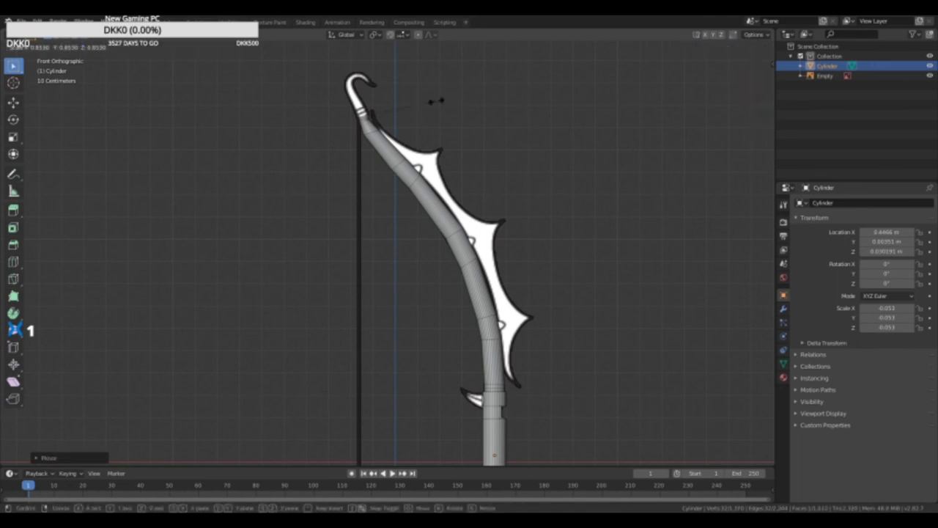
pyautogui.click(435, 100)
pyautogui.hotkey('ctrl', 'z')
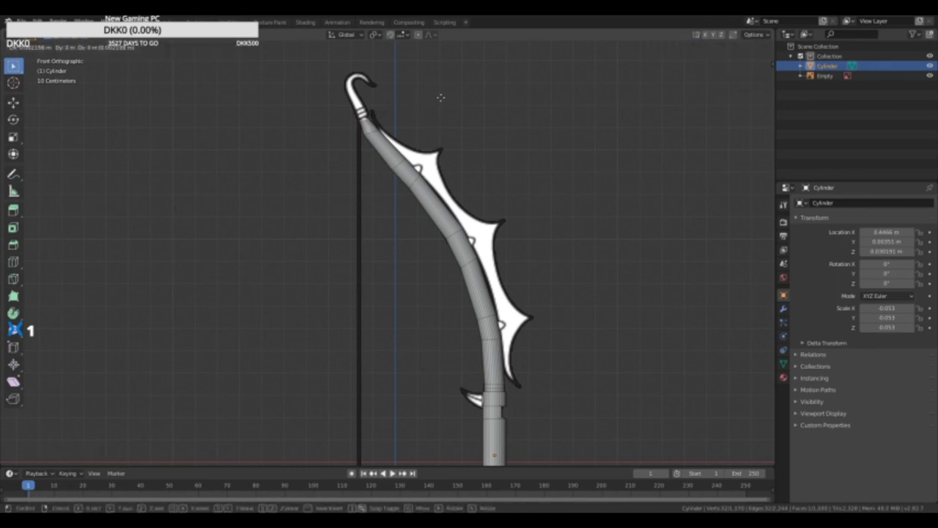
pyautogui.hotkey('ctrl', 'z')
pyautogui.press('g')
pyautogui.click(437, 72)
# Step: Check the whole bow in Object Mode, return to Edit Mode and save the file
pyautogui.scroll(-4, 439, 79)
pyautogui.press('Tab')
pyautogui.scroll(-4, 449, 108)
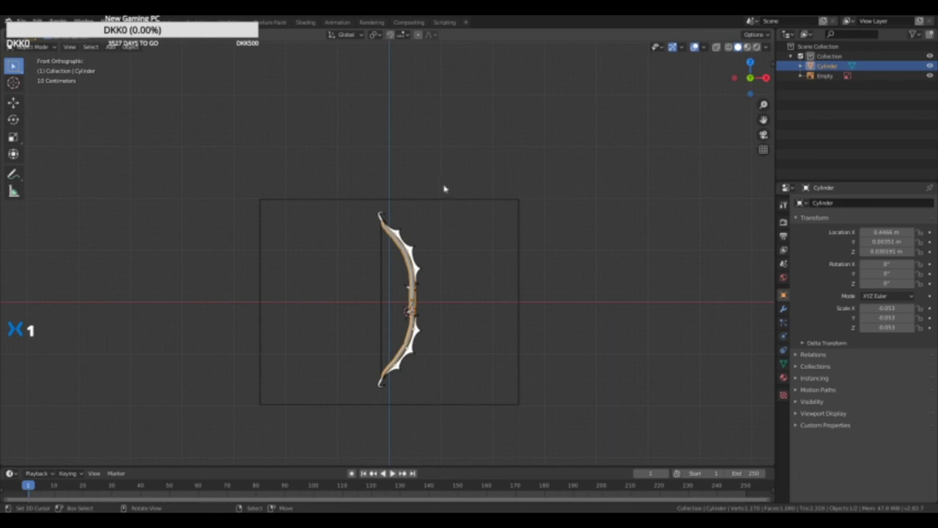
pyautogui.scroll(5, 444, 189)
pyautogui.press('Tab')
pyautogui.scroll(-2, 448, 150)
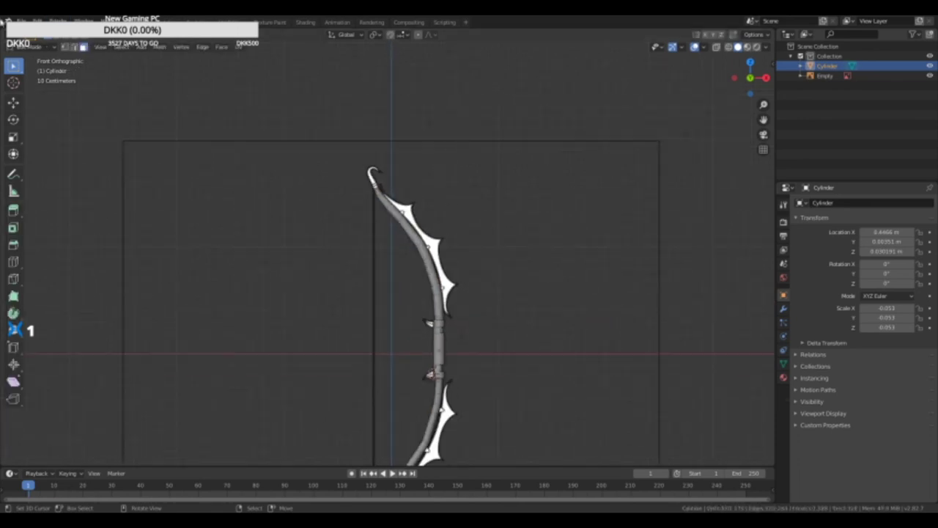
pyautogui.click(21, 21)
pyautogui.click(38, 88)
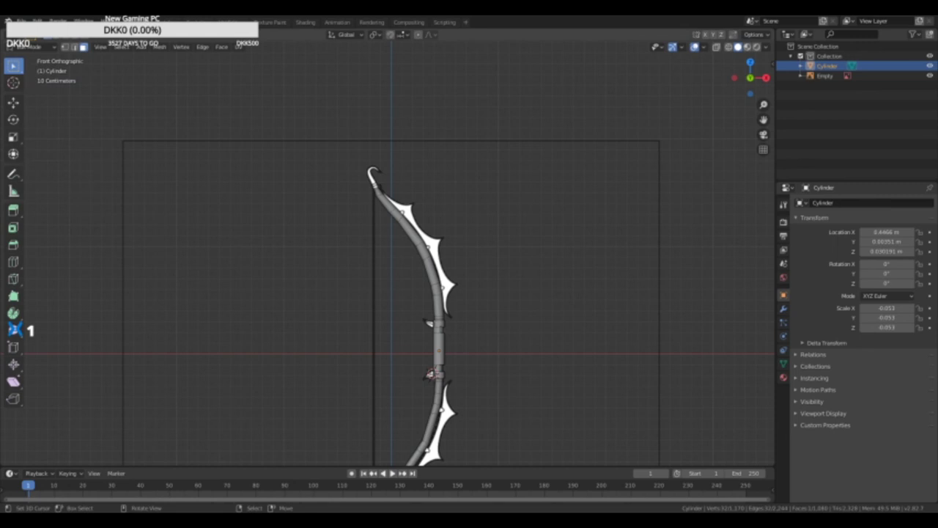
# Step: In front view, extrude the upper limb's end face in short sections over the rings below the tip hook
pyautogui.scroll(4, 376, 205)
pyautogui.keyDown('shift'); pyautogui.moveTo(379, 138); pyautogui.dragTo(442, 251, button='middle'); pyautogui.keyUp('shift')
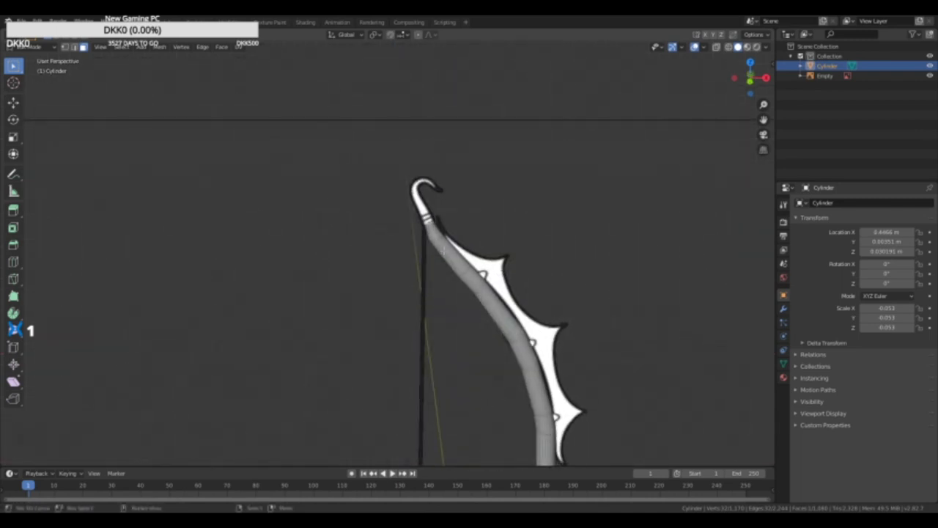
pyautogui.scroll(5, 441, 232)
pyautogui.moveTo(480, 170); pyautogui.dragTo(485, 190, button='middle')
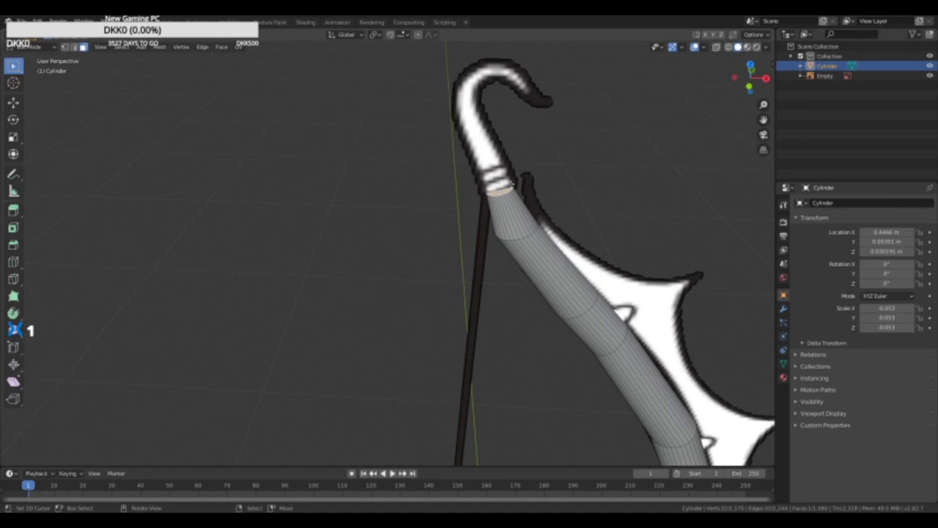
pyautogui.scroll(-2, 338, 141)
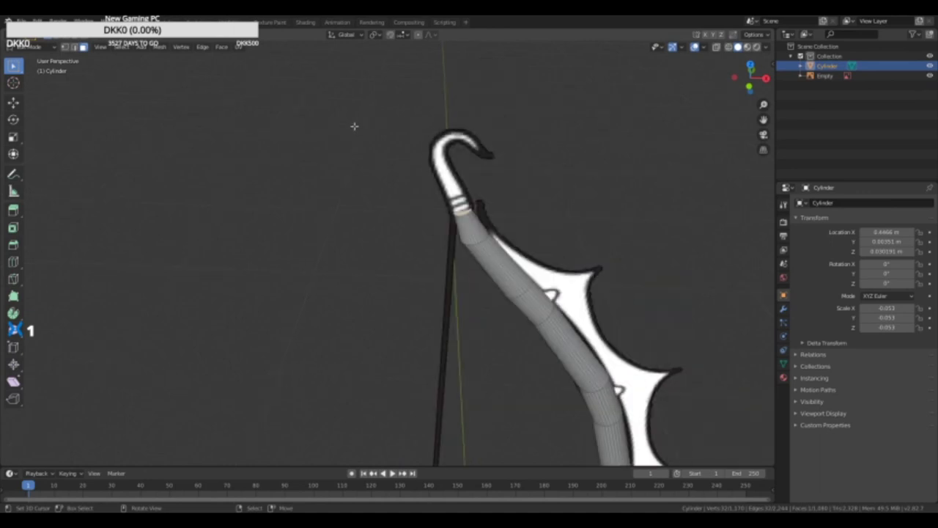
pyautogui.press('KP_1')
pyautogui.scroll(3, 479, 252)
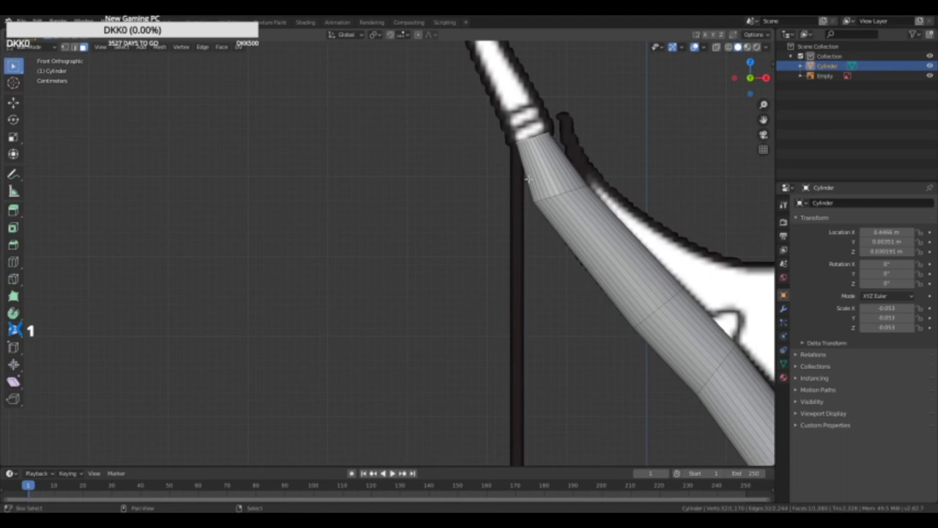
pyautogui.scroll(-1, 479, 252)
pyautogui.press('e')
pyautogui.click(485, 233)
pyautogui.press('g')
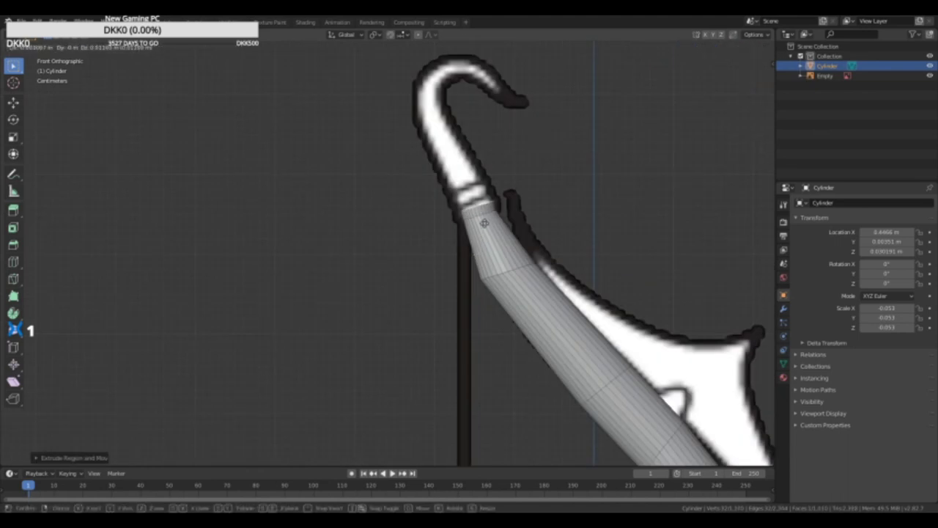
pyautogui.click(482, 219)
# Step: Extrude the end face along the straight part of the upper tip hook and rotate it to follow the outline
pyautogui.press('e')
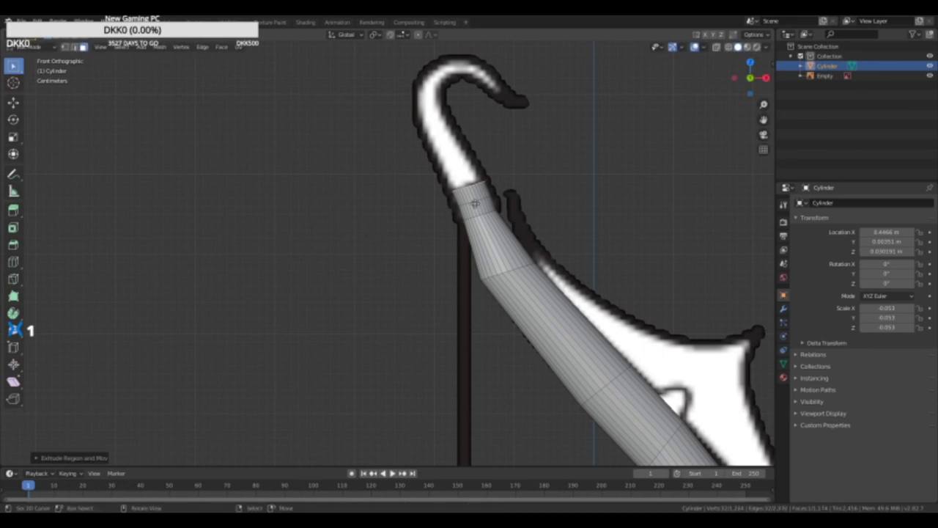
pyautogui.click(435, 139)
pyautogui.press('r')
pyautogui.click(450, 159)
# Step: Extrude the upper limb's end face up the hook's shaft to the start of the bend, rotating it to match the outline
pyautogui.press('e')
pyautogui.rightClick(448, 160)
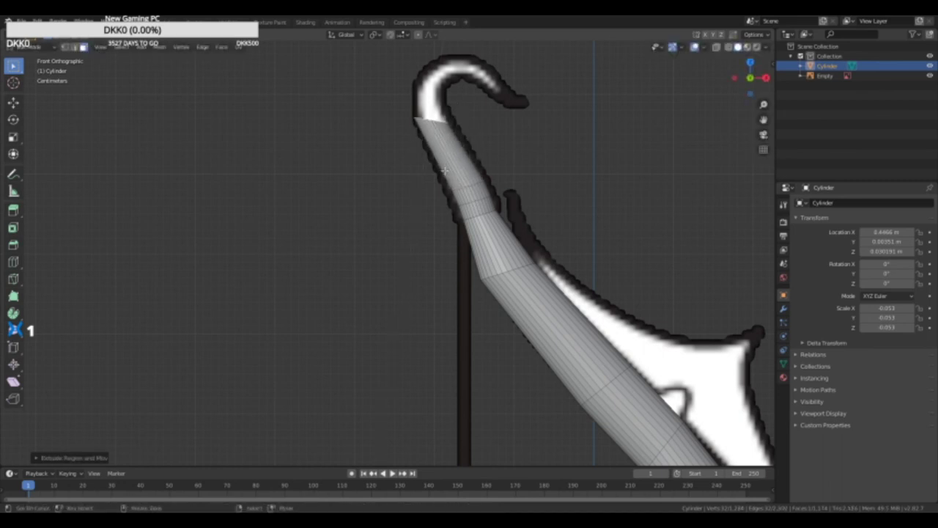
pyautogui.press('g')
pyautogui.click(441, 145)
pyautogui.press('e')
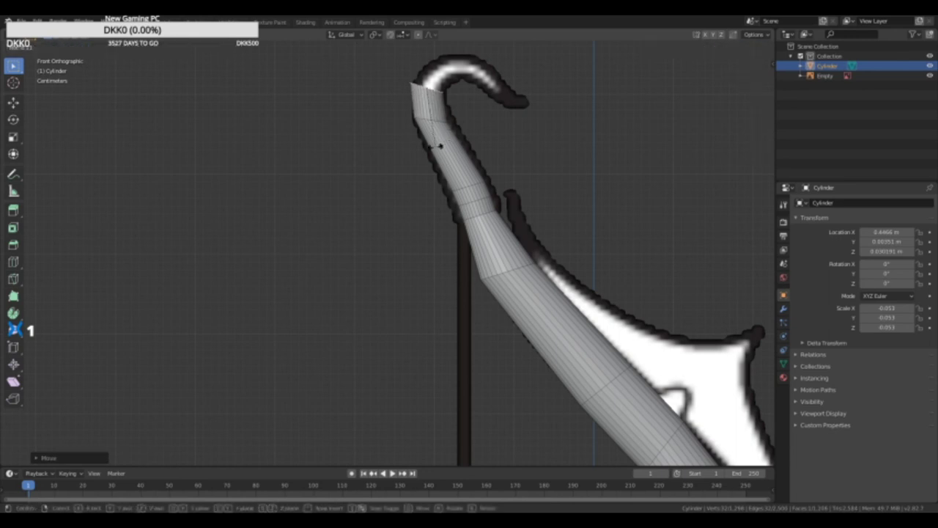
pyautogui.click(441, 146)
# Step: Extrude the end face around the top of the hook's curve, moving and rotating it to follow the reference outline
pyautogui.scroll(-3, 460, 147)
pyautogui.press('r')
pyautogui.click(460, 167)
pyautogui.press('g')
pyautogui.click(460, 174)
pyautogui.press('e')
pyautogui.rightClick(461, 174)
pyautogui.press('g')
pyautogui.click(483, 166)
pyautogui.press('r')
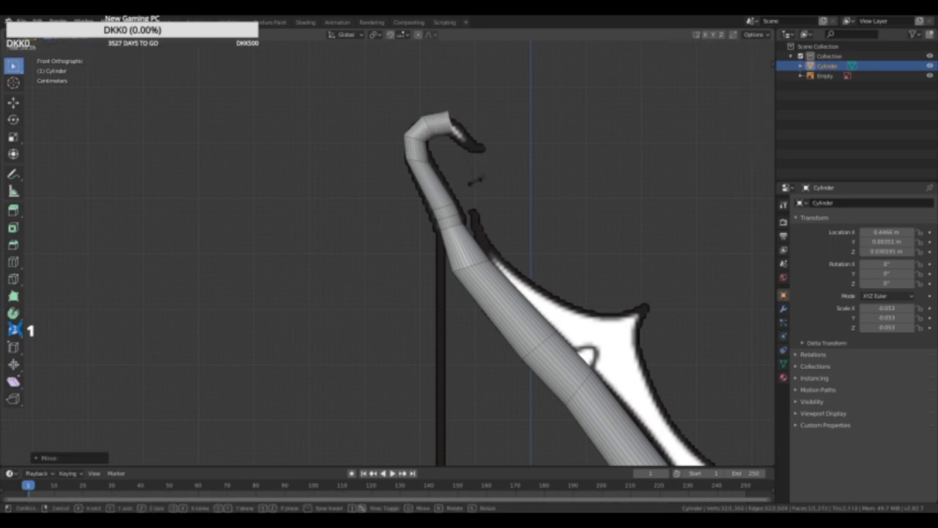
pyautogui.click(411, 183)
# Step: Extrude one more section down towards the hook's point and rotate its end face to follow the outline
pyautogui.press('e')
pyautogui.rightClick(411, 182)
pyautogui.press('g')
pyautogui.click(429, 192)
pyautogui.press('r')
pyautogui.press('r')
pyautogui.click(410, 180)
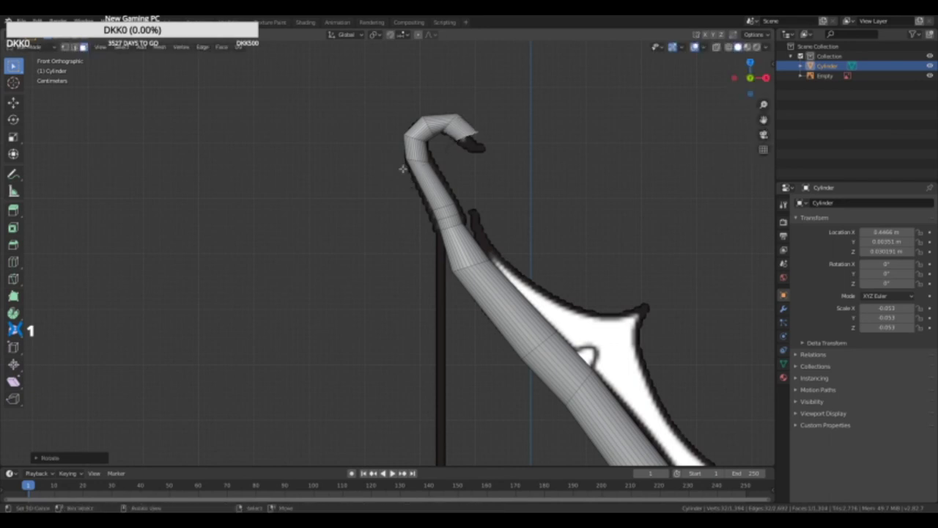
# Step: Switch to Object Mode and examine the bow's lower limb and its unmodelled tip hook against the reference image
pyautogui.press('Tab')
pyautogui.scroll(-5, 417, 184)
pyautogui.keyDown('shift'); pyautogui.moveTo(511, 302); pyautogui.dragTo(499, 112, button='middle'); pyautogui.keyUp('shift')
pyautogui.scroll(-6, 518, 323)
pyautogui.keyDown('shift'); pyautogui.moveTo(519, 327); pyautogui.dragTo(607, 61, button='middle'); pyautogui.keyUp('shift')
pyautogui.scroll(6, 586, 80)
pyautogui.keyDown('shift'); pyautogui.moveTo(573, 98); pyautogui.dragTo(468, 310, button='middle'); pyautogui.keyUp('shift')
pyautogui.keyDown('shift'); pyautogui.moveTo(486, 267); pyautogui.dragTo(457, 318, button='middle'); pyautogui.keyUp('shift')
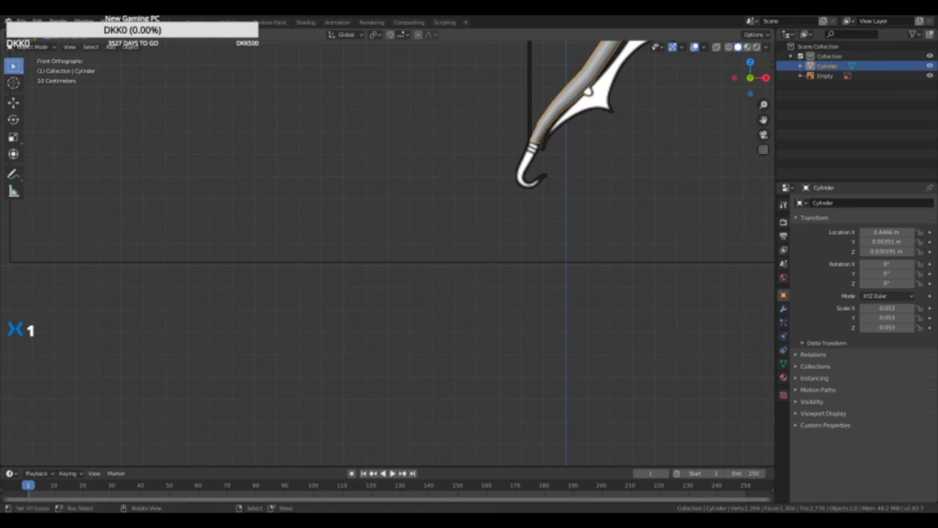
pyautogui.scroll(-5, 546, 211)
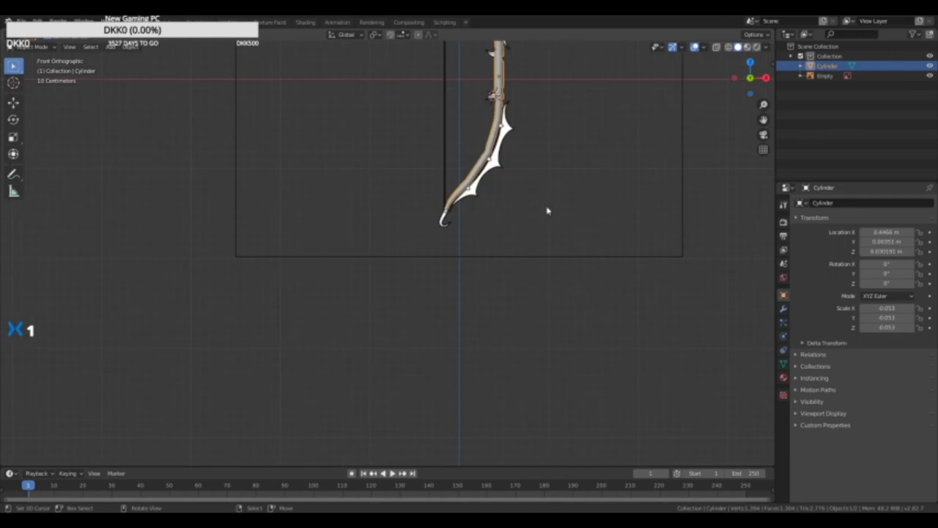
pyautogui.scroll(6, 547, 152)
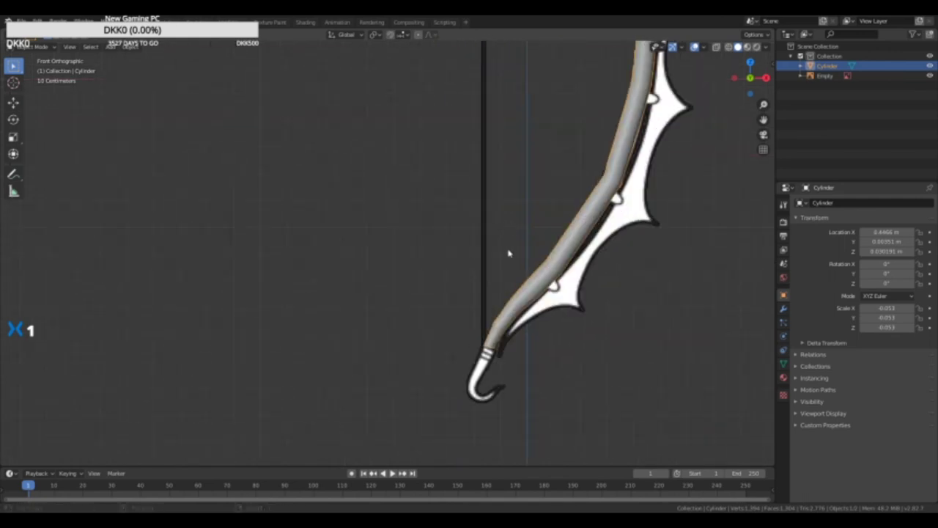
pyautogui.scroll(-5, 504, 266)
pyautogui.keyDown('shift'); pyautogui.moveTo(509, 262); pyautogui.dragTo(513, 319, button='middle'); pyautogui.keyUp('shift')
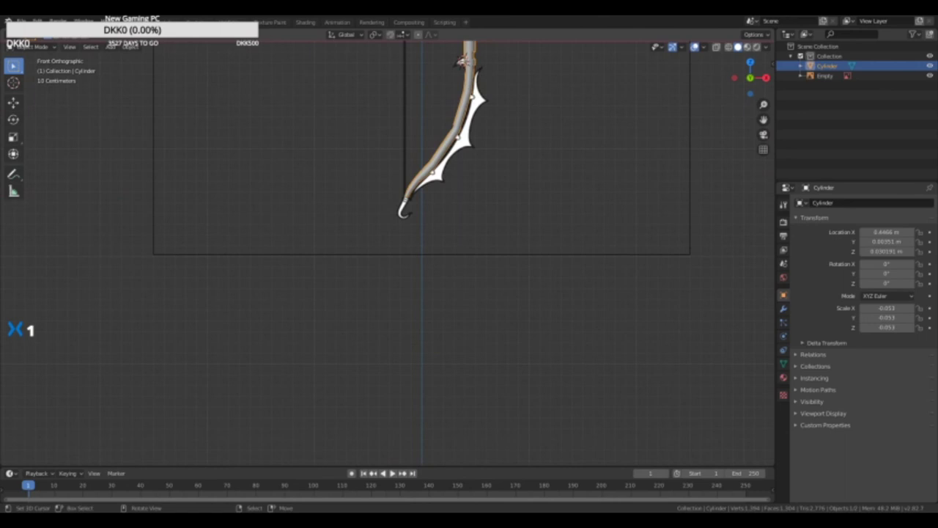